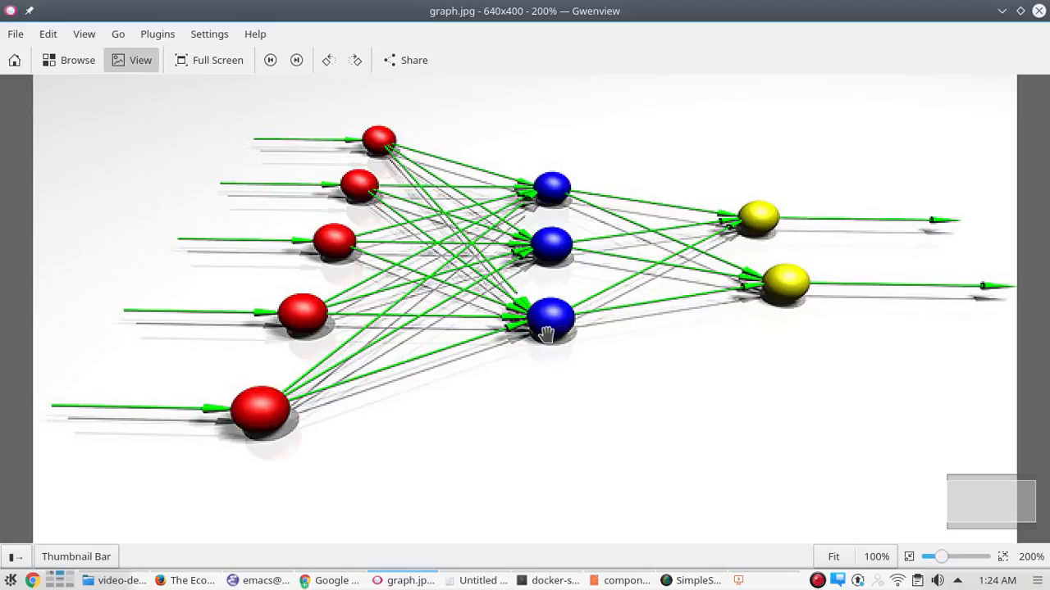
Switch from the neural network image to the workspace with the Emacs outlines and the empty Kate document
key("ctrl+alt+Down")
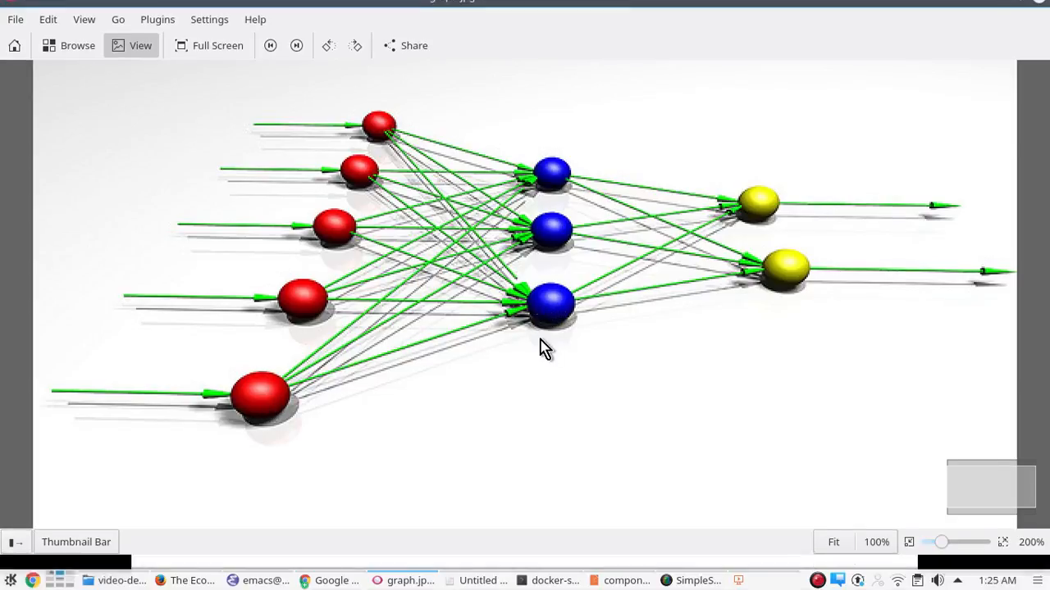
key("ctrl+F8")
key("ctrl+F8")
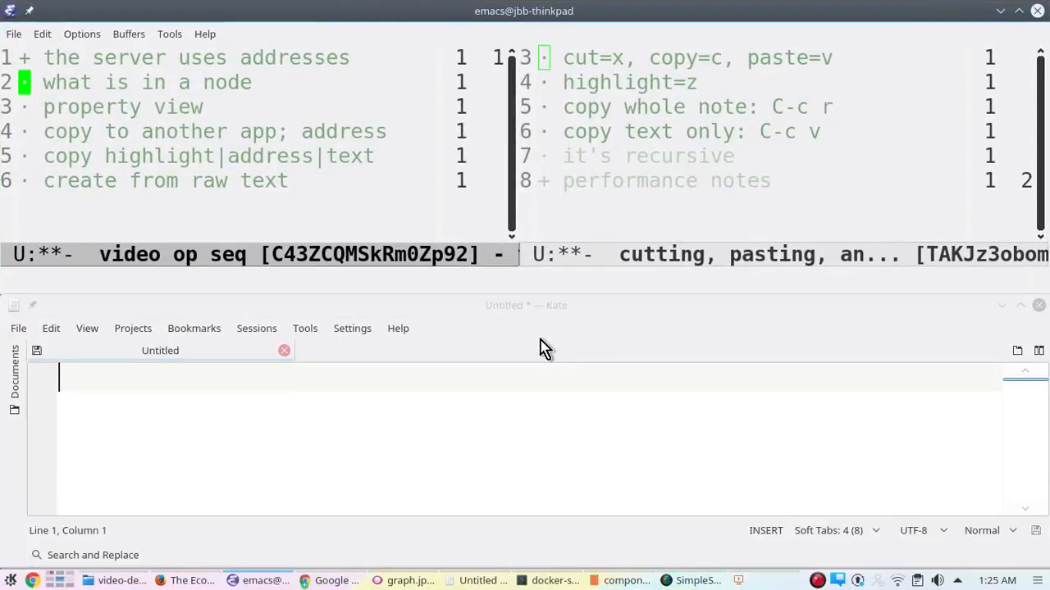
Review the shortcut notes in the cutting and pasting outline, from "cut=x, copy=c, paste=v" through "copy text only: C-c v"
key("Up")
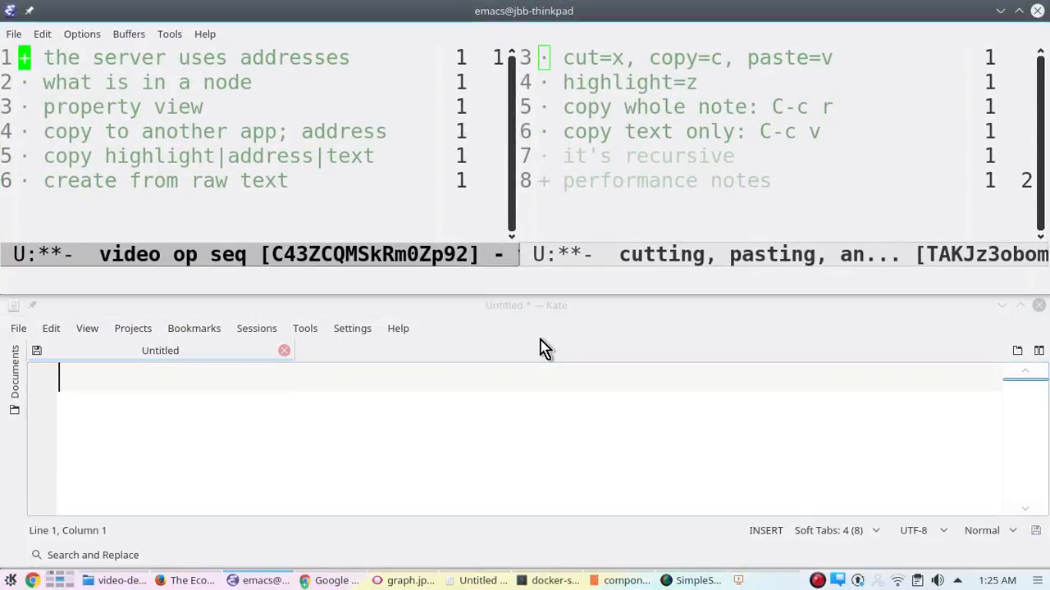
key("ctrl+x")
key("o")
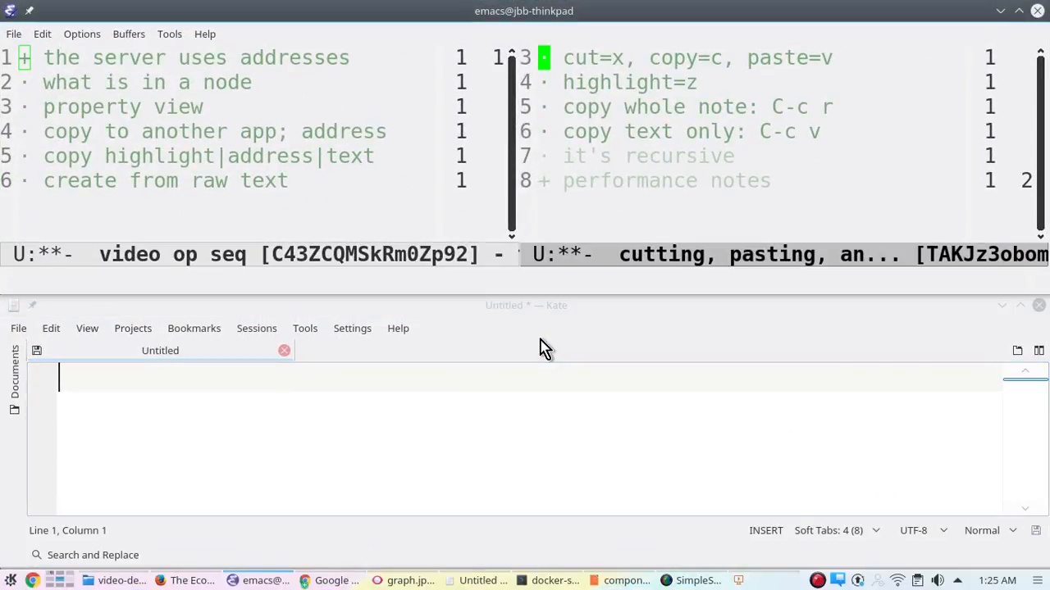
key("ctrl+space")
key("Down")
key("Down")
key("Down")
key("Down")
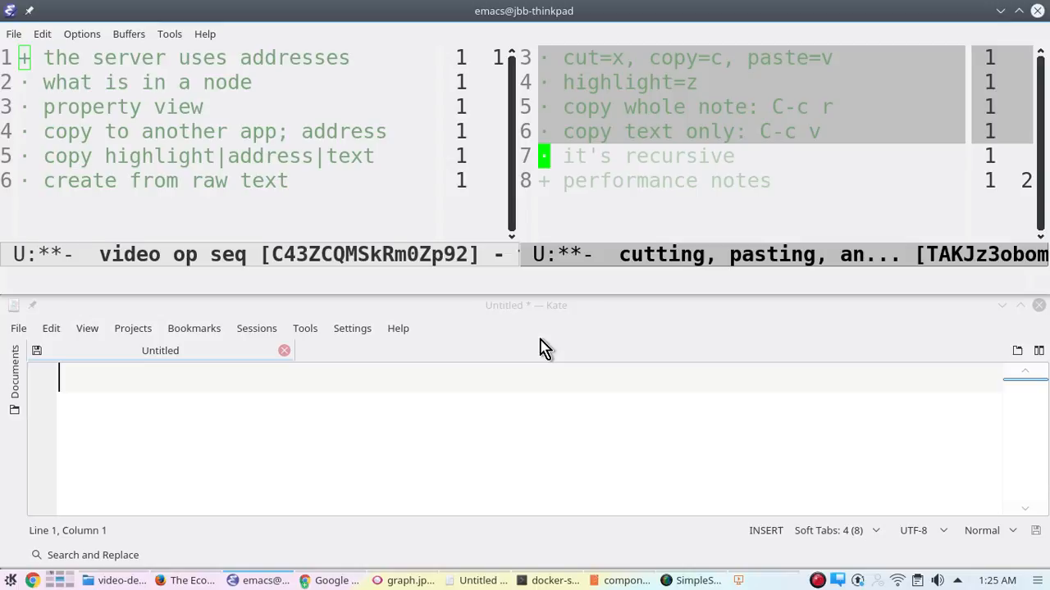
key("ctrl+x")
key("o")
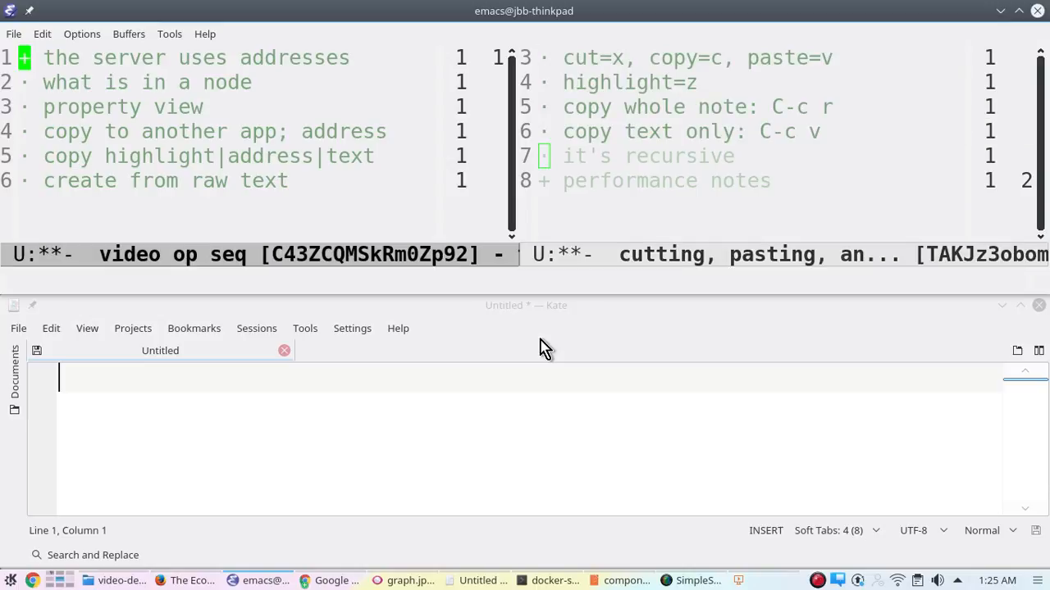
Look through the nodes of the "video op seq" outline, from "the server uses addresses" to "create from raw text"
key("Down")
key("Down")
key("Down")
key("Down")
key("Down")
key("Down")
key("Up")
key("Up")
key("Up")
key("Up")
key("Up")
key("Up")
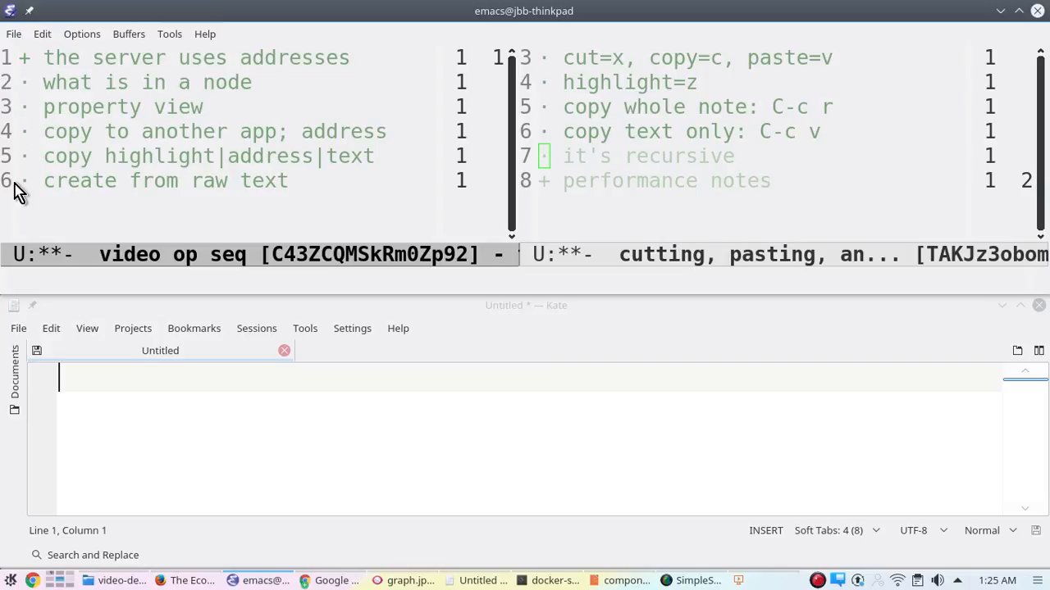
key("Down")
key("Down")
key("Down")
key("Down")
key("Down")
key("Down")
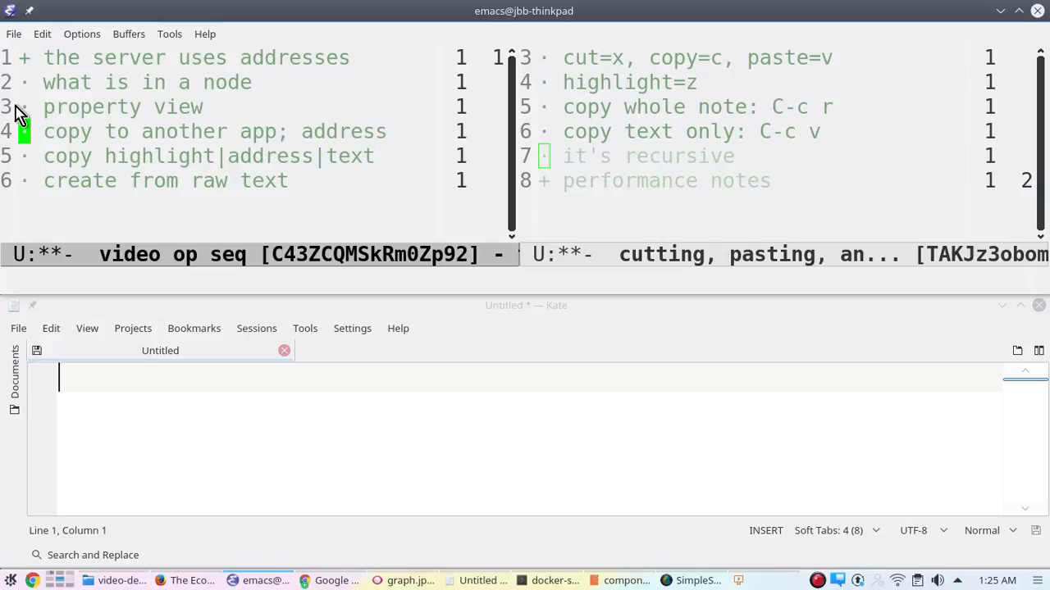
key("Up")
key("Right")
key("Right")
key("Right")
key("Right")
key("Right")
key("Right")
key("Right")
key("Right")
key("Right")
key("Right")
key("Right")
key("Right")
key("Right")
key("Right")
key("Right")
key("Right")
key("Right")
key("Right")
key("Right")
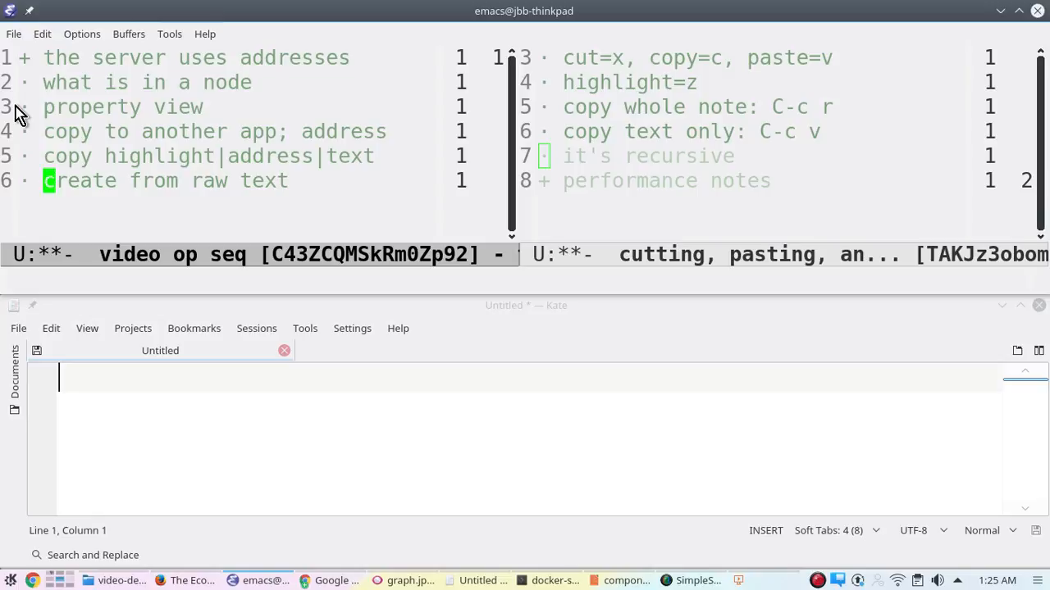
key("Up")
key("Up")
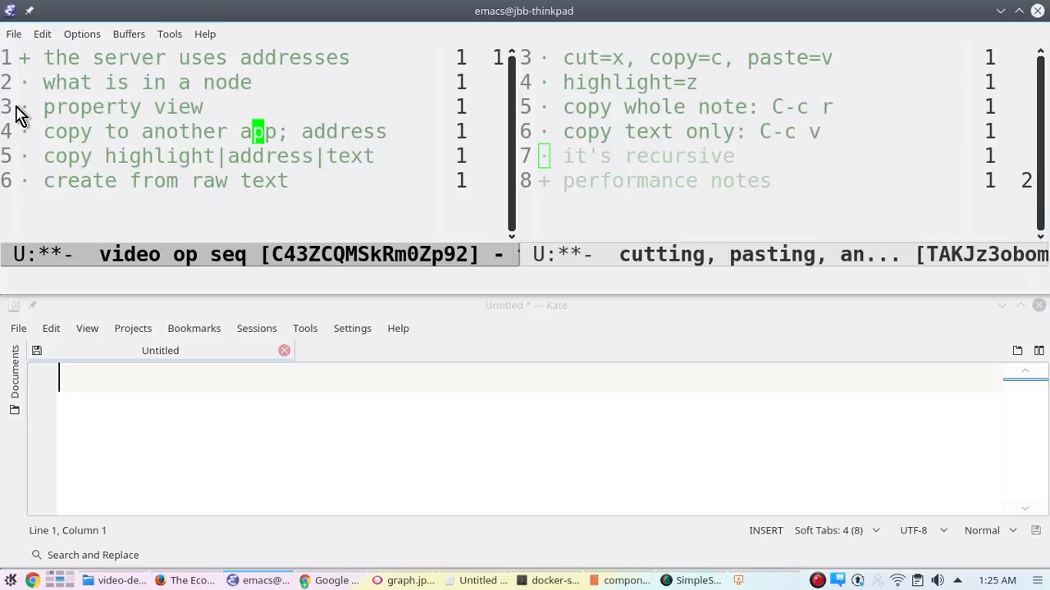
key("Up")
key("Up")
key("Up")
key("Up")
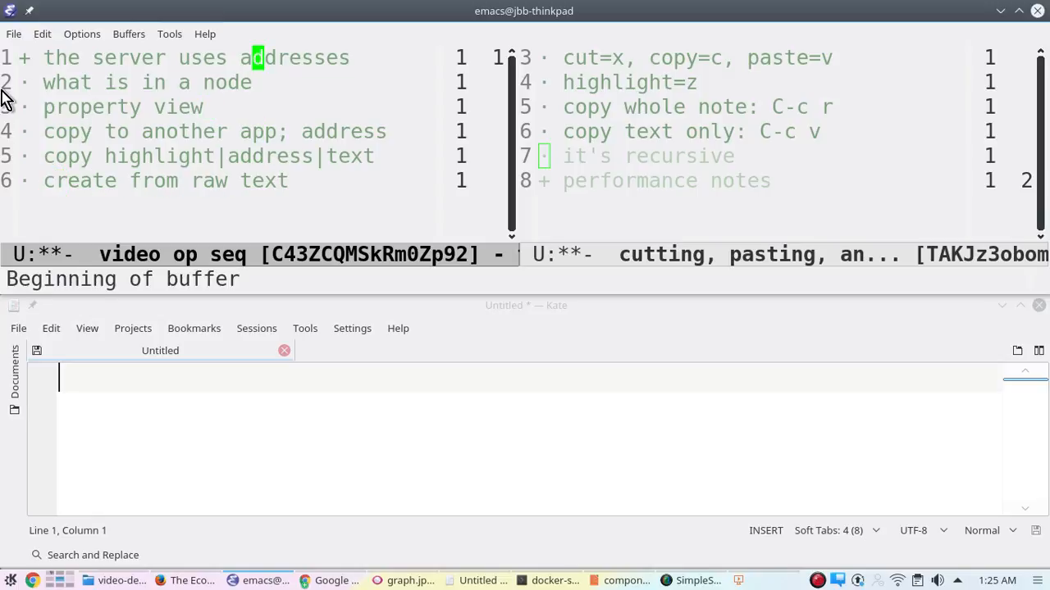
key("Up")
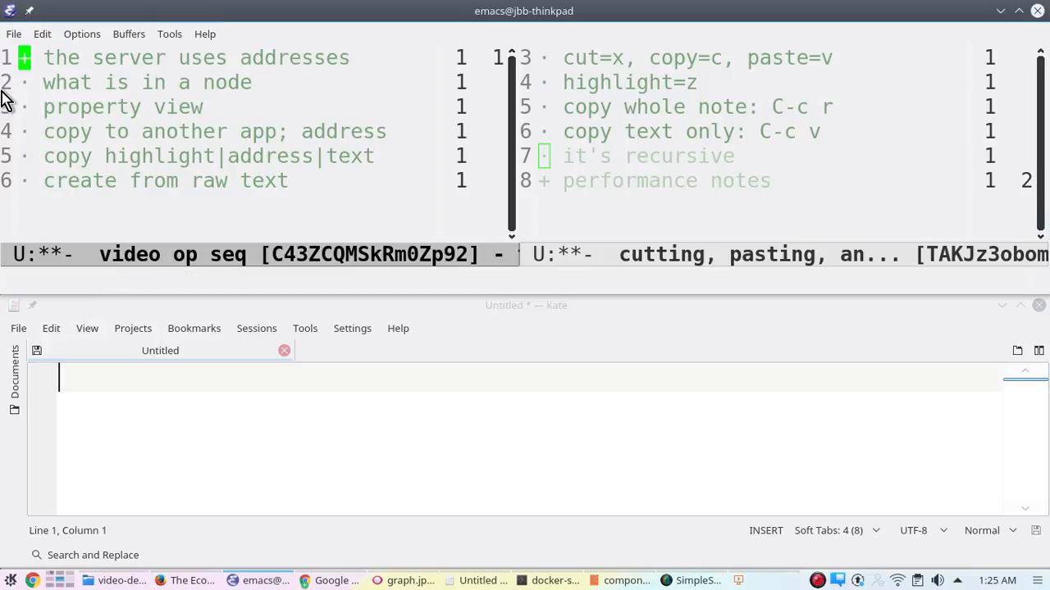
Show the property view under each node of the "video op seq" outline
key("ctrl+c")
key("p")
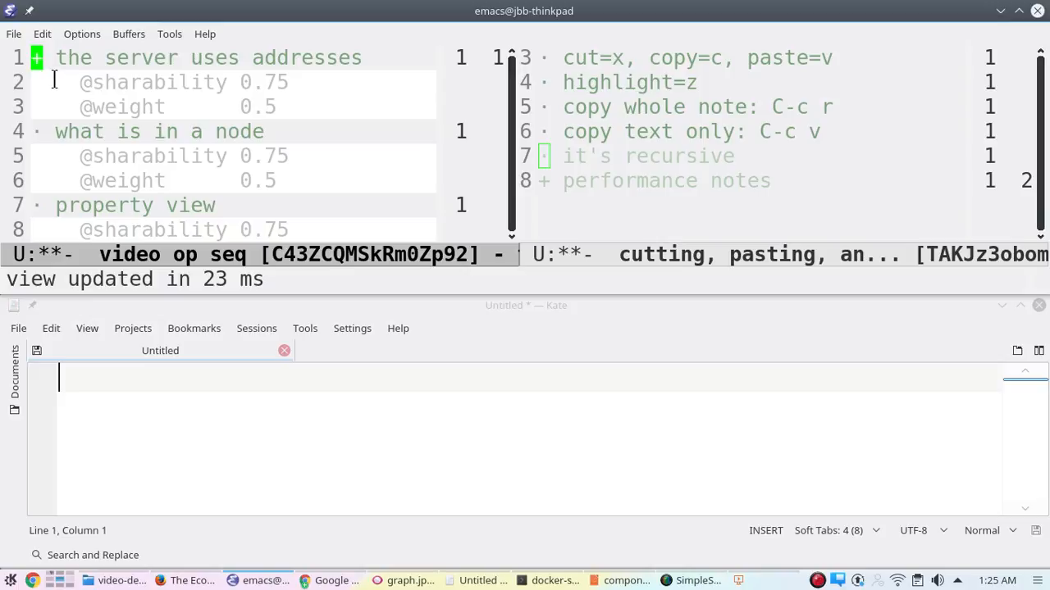
key("Right")
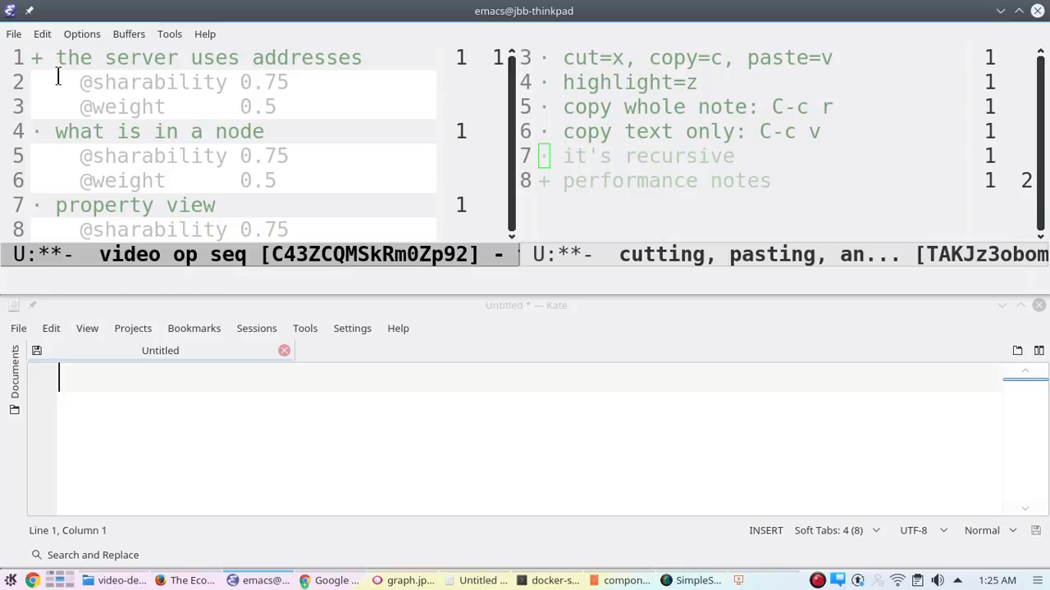
key("Down")
left_click(186, 107)
key("End")
key("Right")
key("ctrl+o")
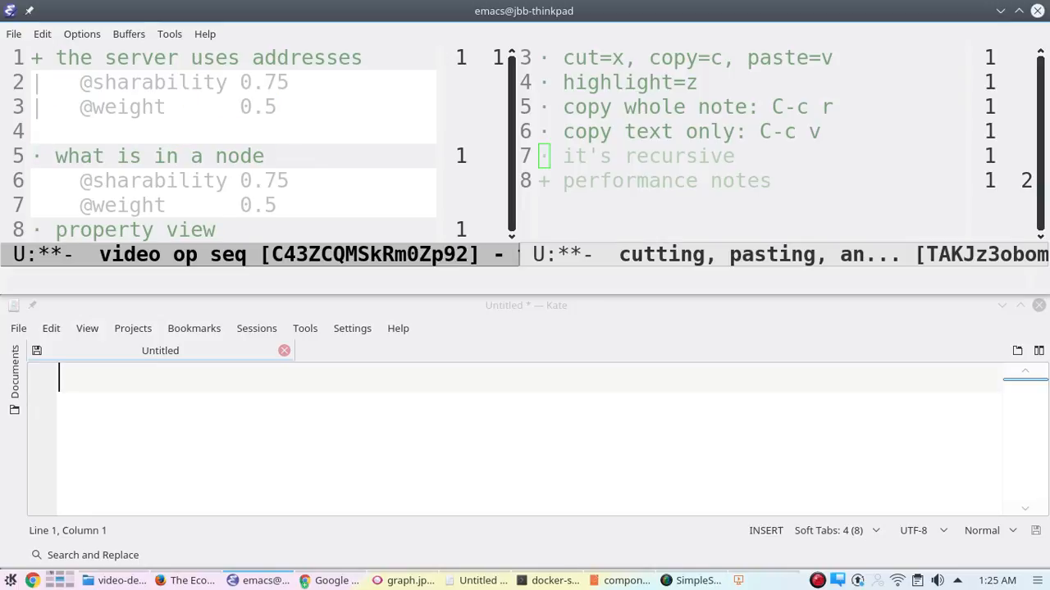
type("@")
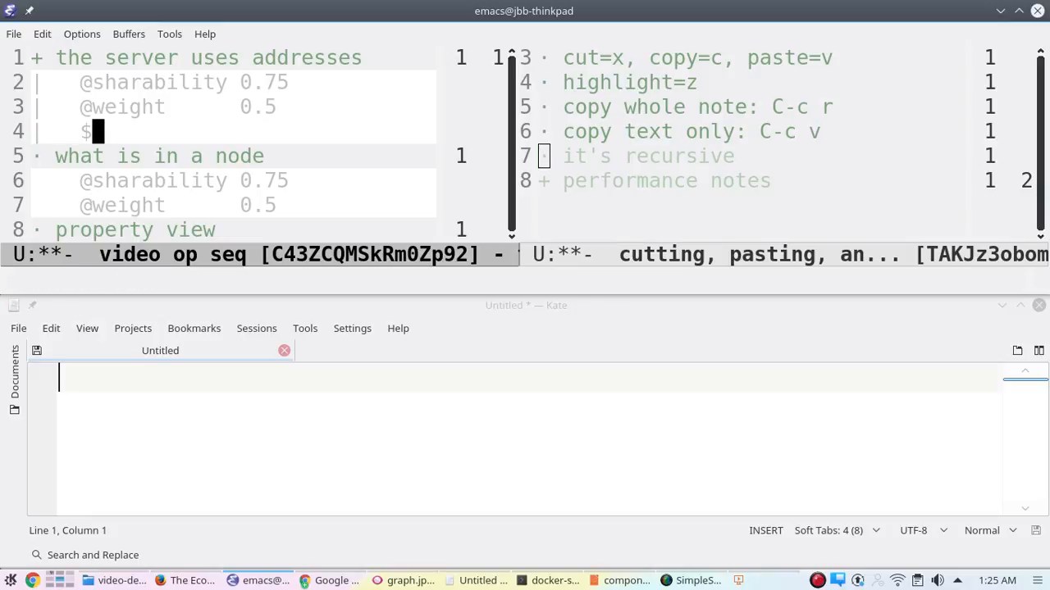
key("BackSpace")
type("@")
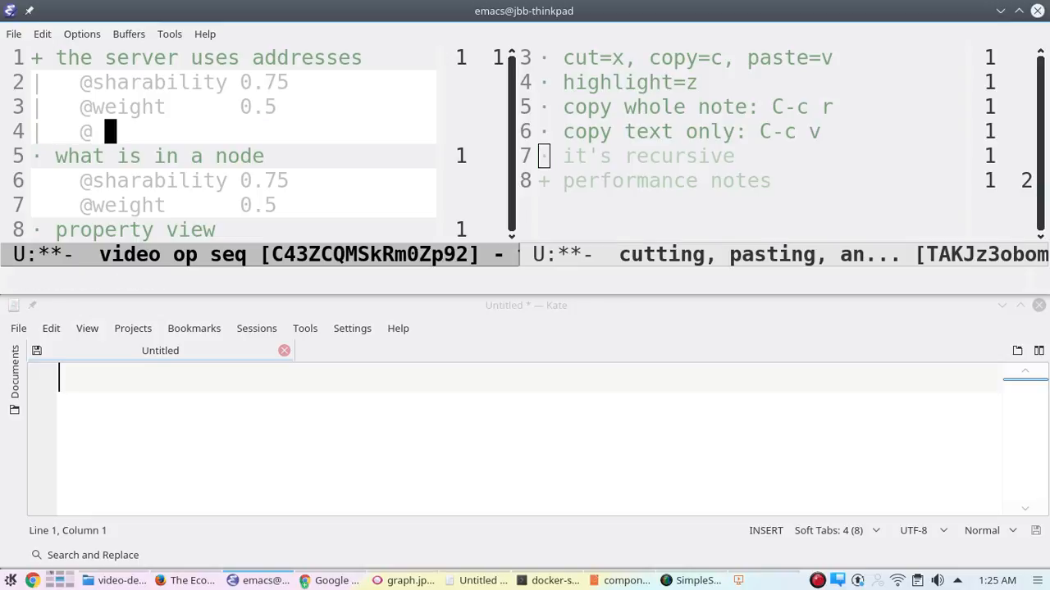
key("BackSpace")
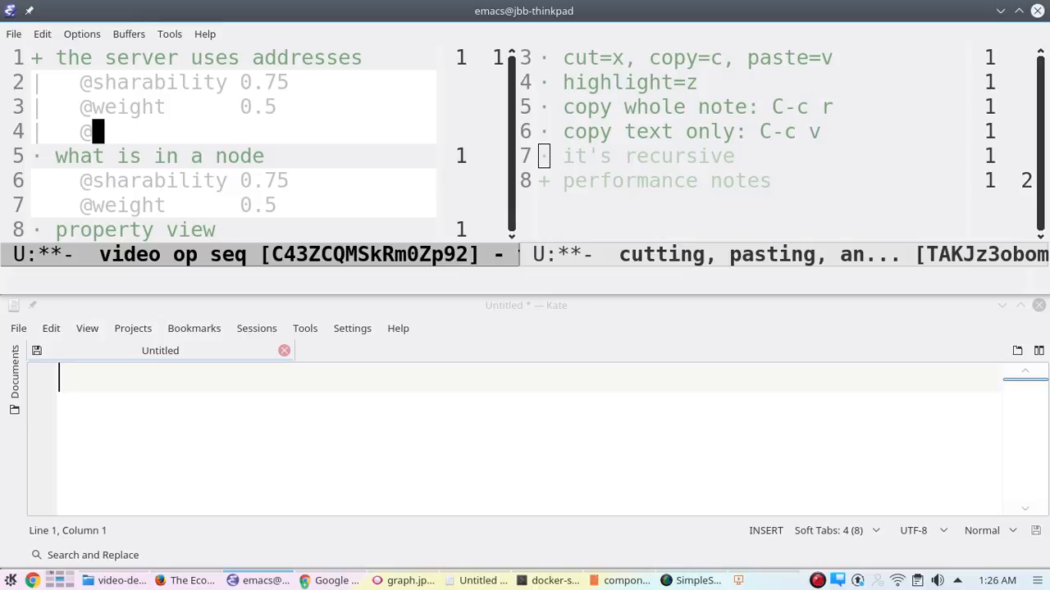
type("strange     1.5")
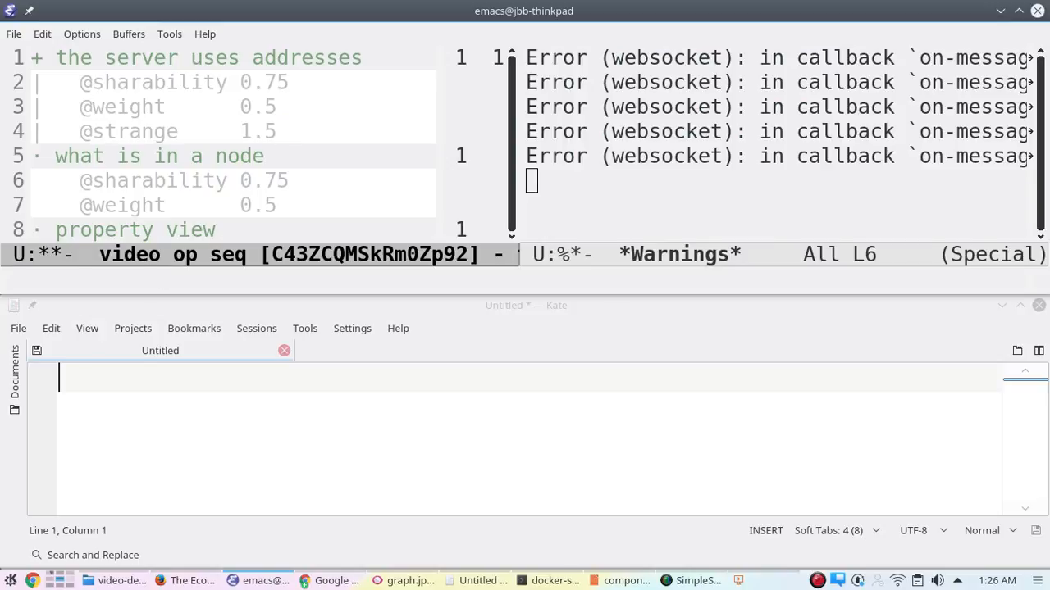
key("Escape")
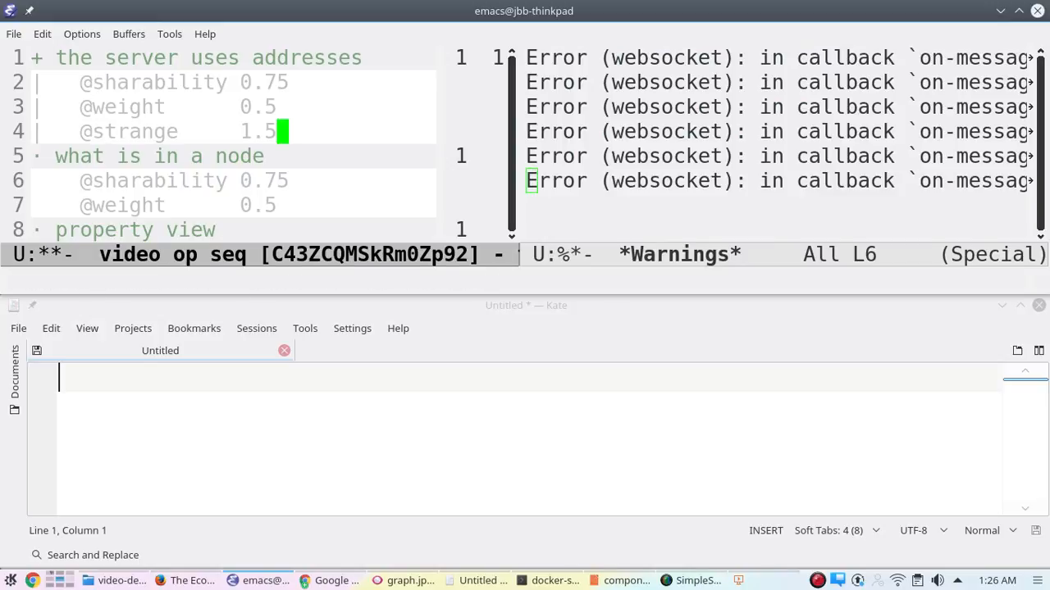
key("BackSpace")
key("BackSpace")
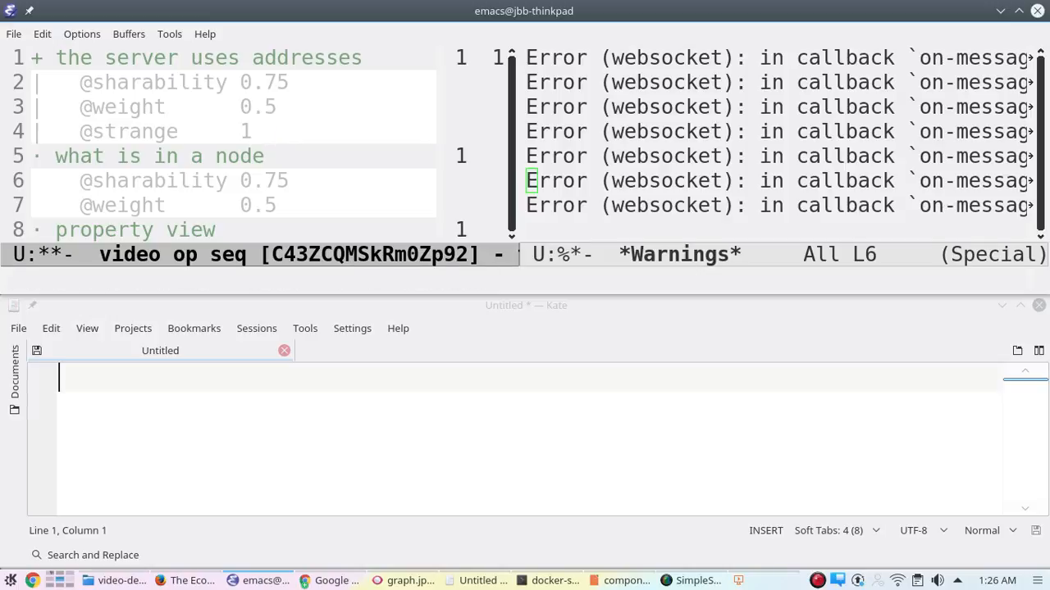
key("ctrl+a")
key("ctrl+k")
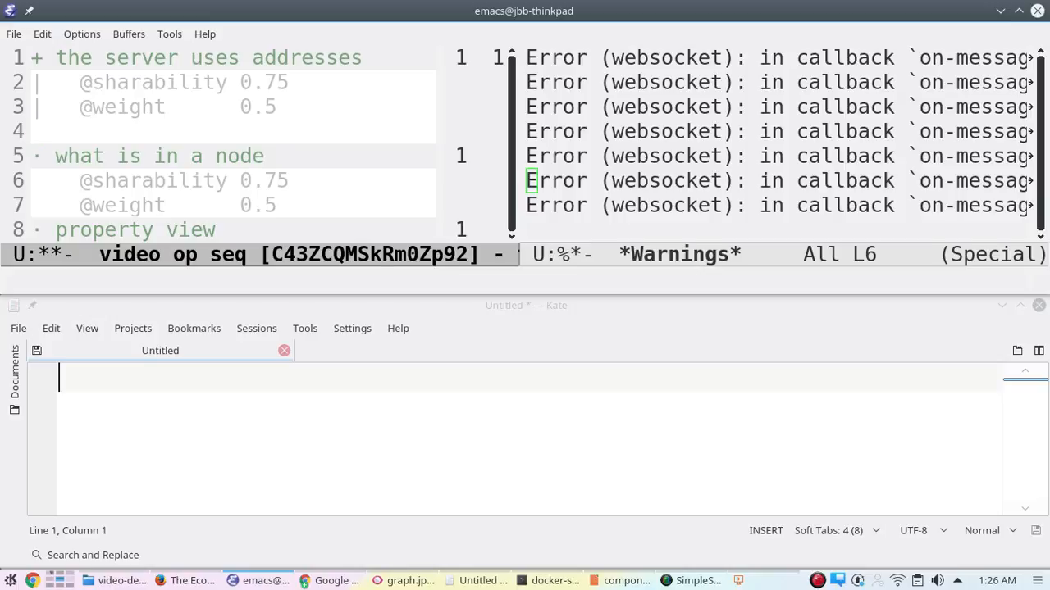
key("ctrl+k")
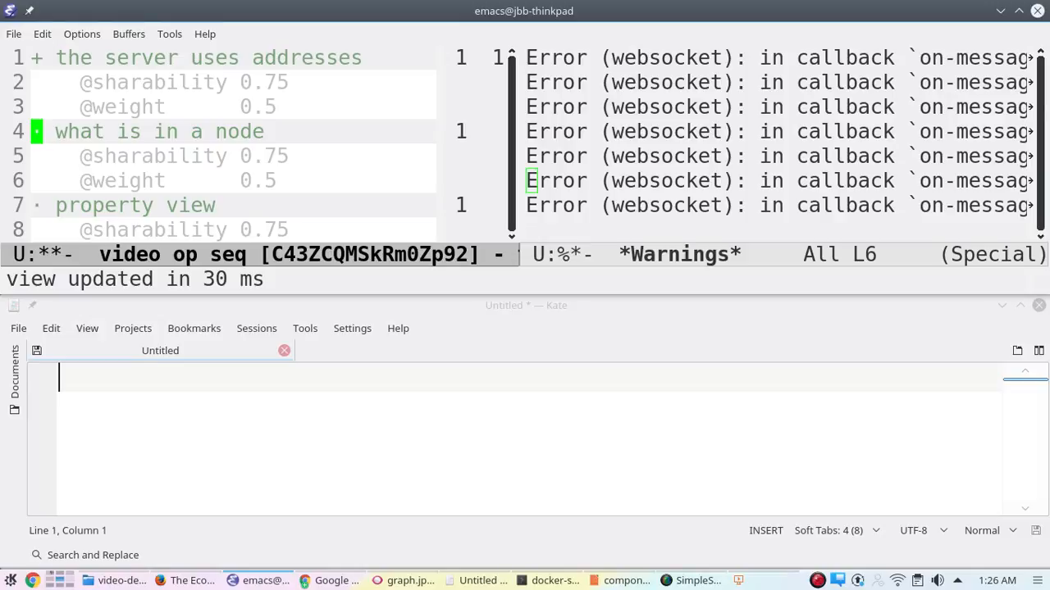
key("ctrl+space")
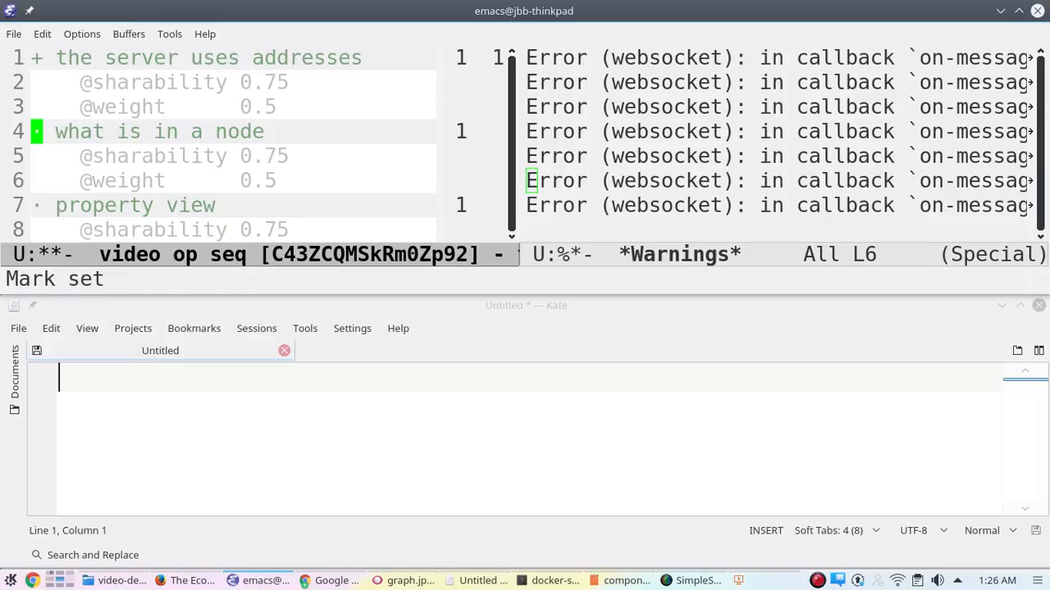
key("Up")
key("Up")
key("Up")
key("ctrl+x")
key("o")
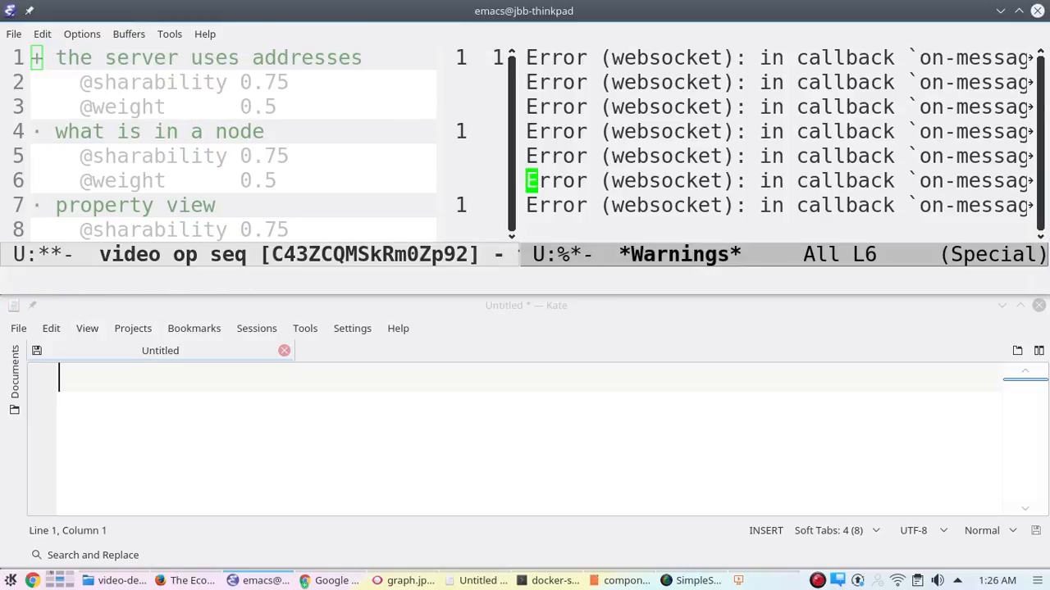
key("q")
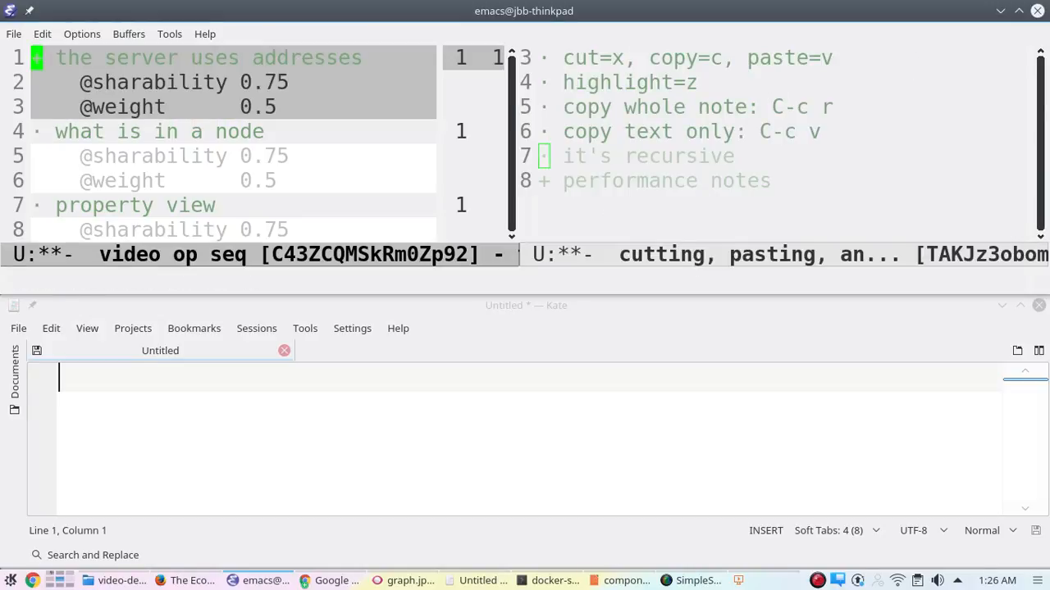
key("c")
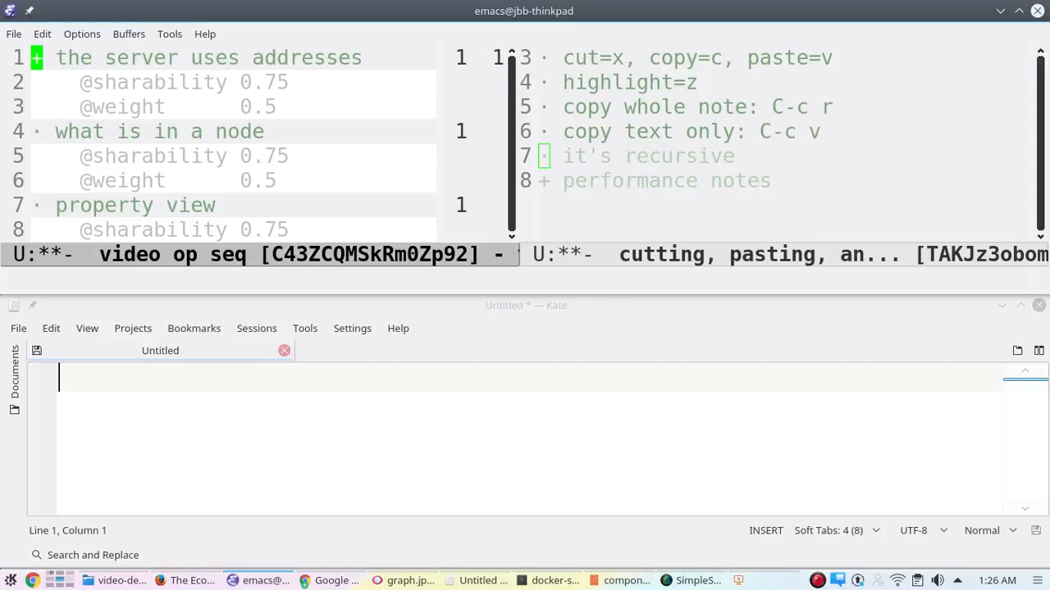
Switch to Kate and paste the copied node into the untitled document
key("alt+Tab")
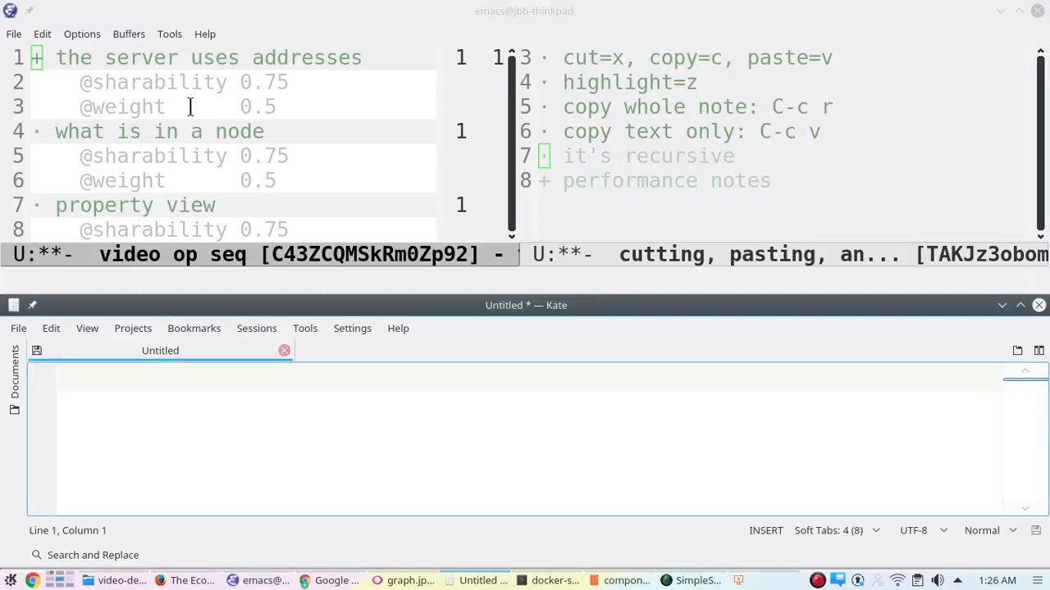
key("ctrl+v")
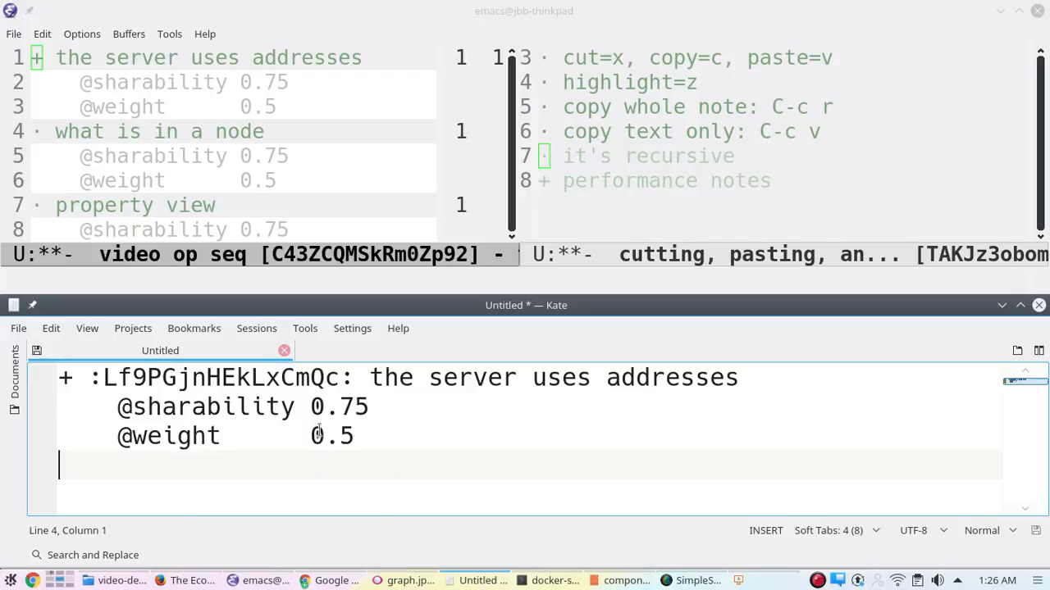
Compare the pasted node's marker, address, title and properties in Kate with the original node in Emacs
left_click(311, 407)
left_click_drag(238, 58, 212, 57)
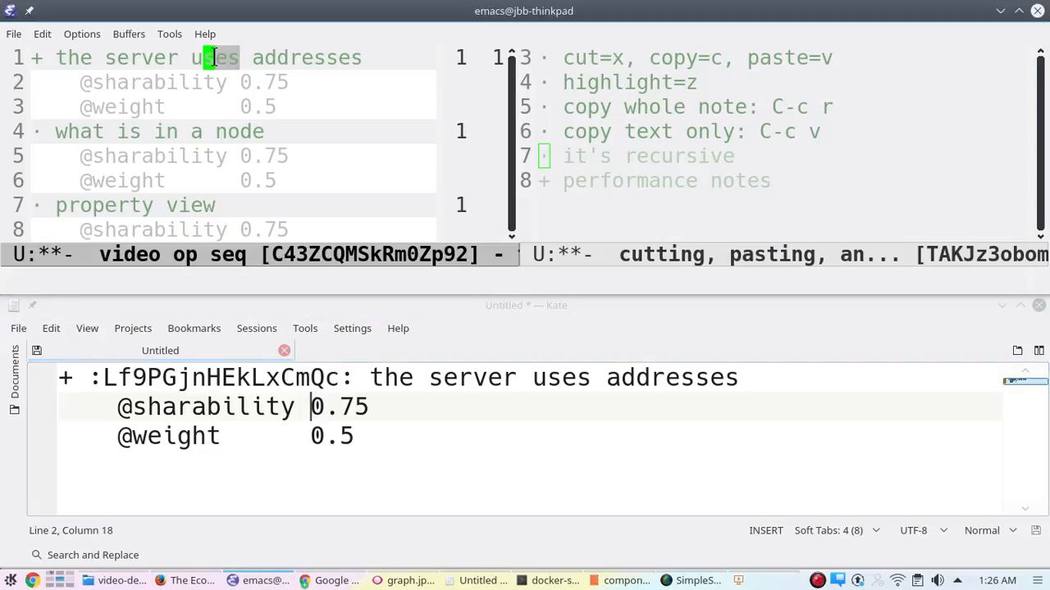
left_click(381, 377)
left_click_drag(680, 378, 415, 379)
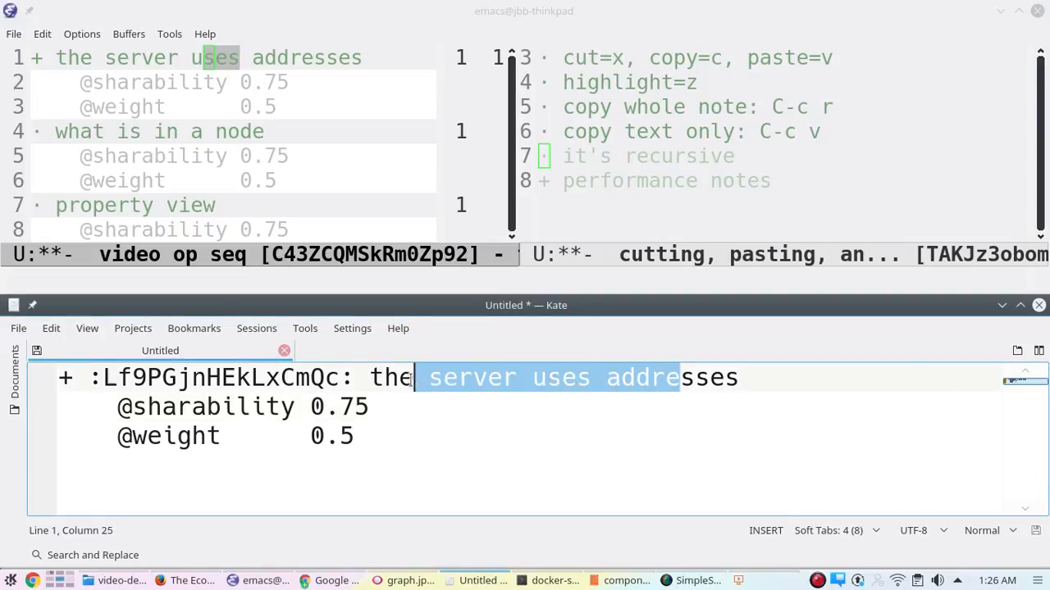
left_click(65, 377)
left_click(55, 67)
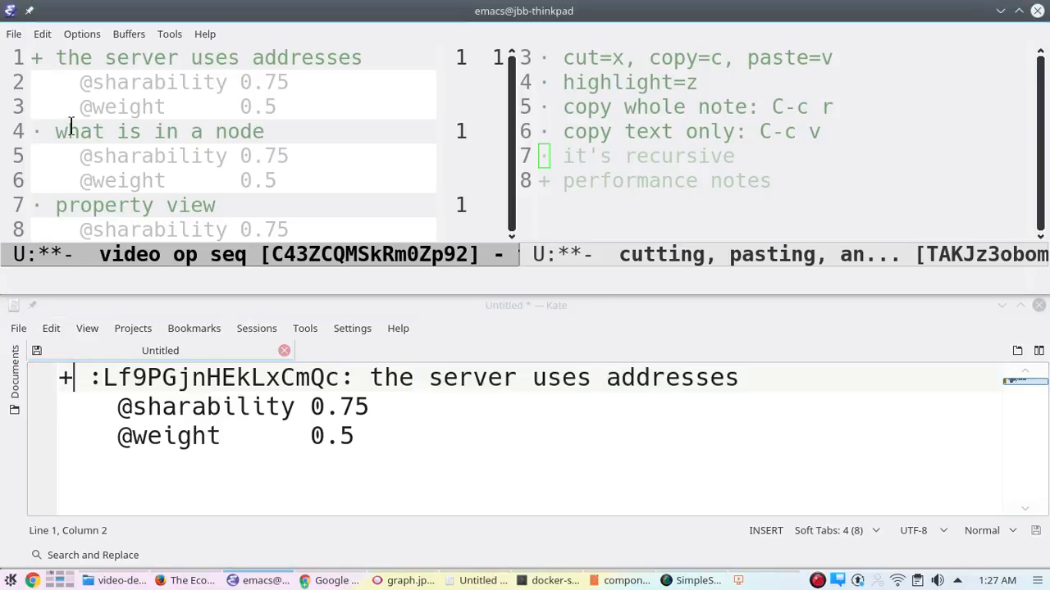
key("Left")
key("Left")
key("Right")
key("Right")
triple_click(116, 414)
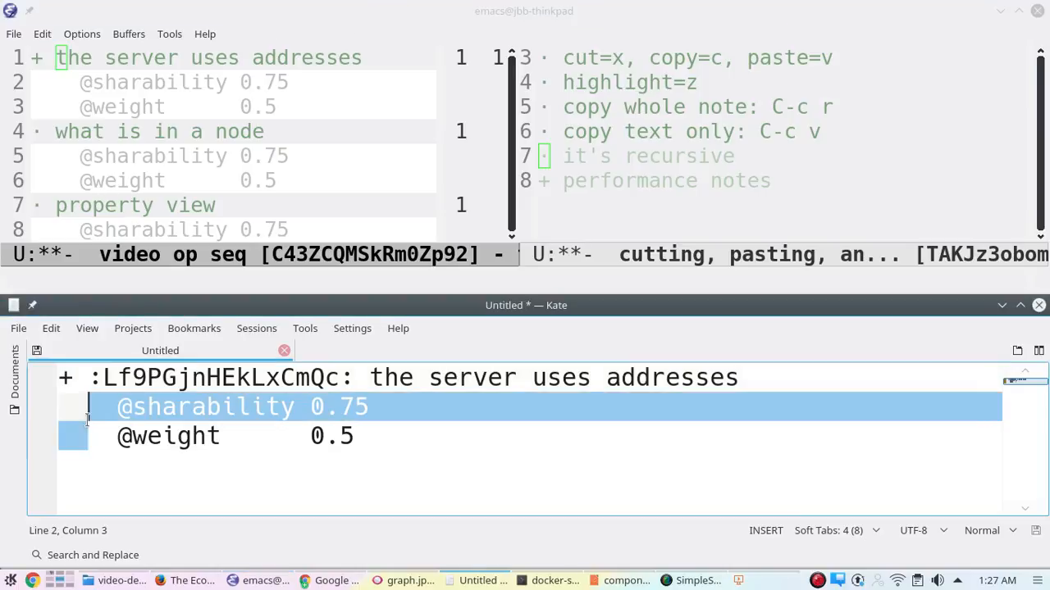
left_click(89, 377)
left_click(130, 82)
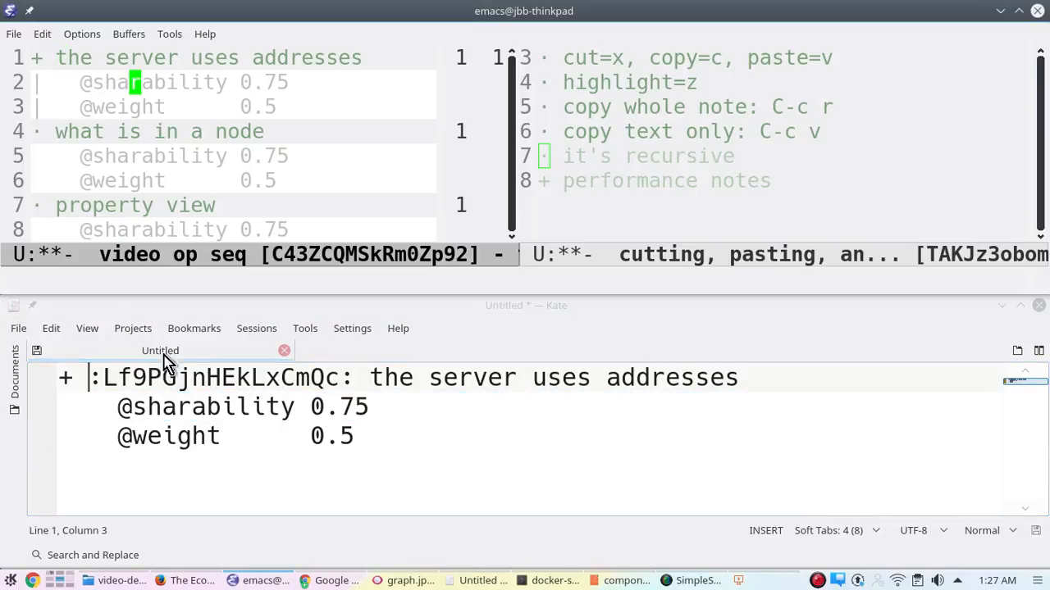
left_click(163, 376)
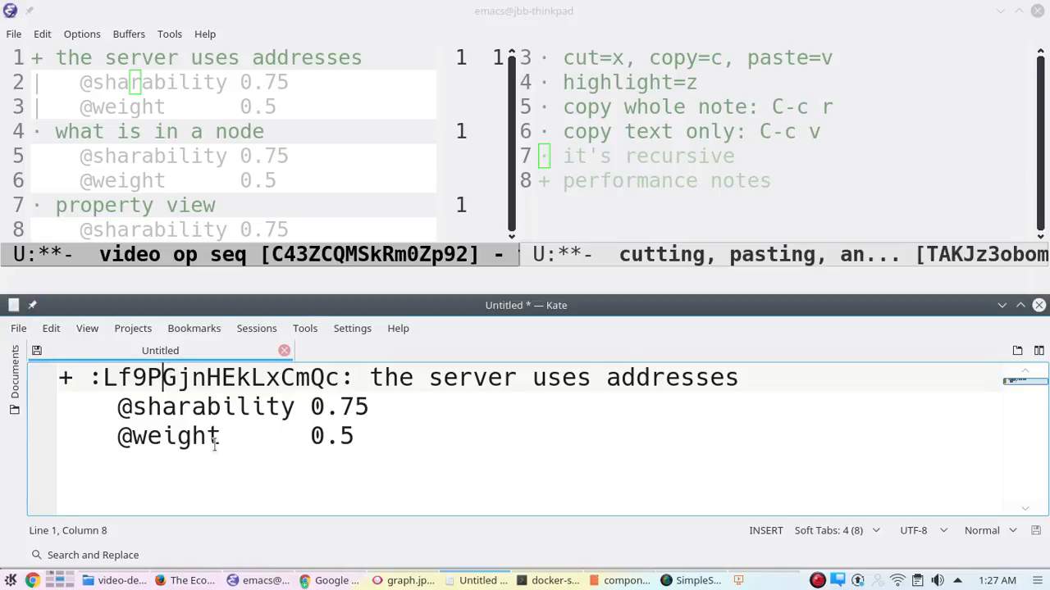
Select the node's address in Kate, extend the selection to its leading plus marker and both colons, and copy it
key("ctrl+Left")
key("ctrl+shift+Right")
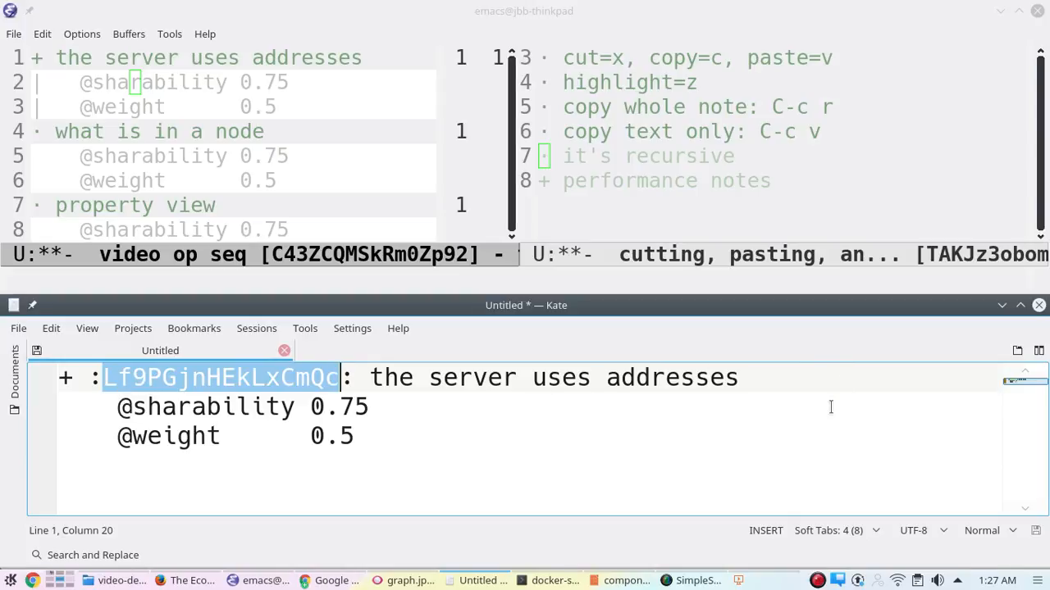
left_click(355, 377)
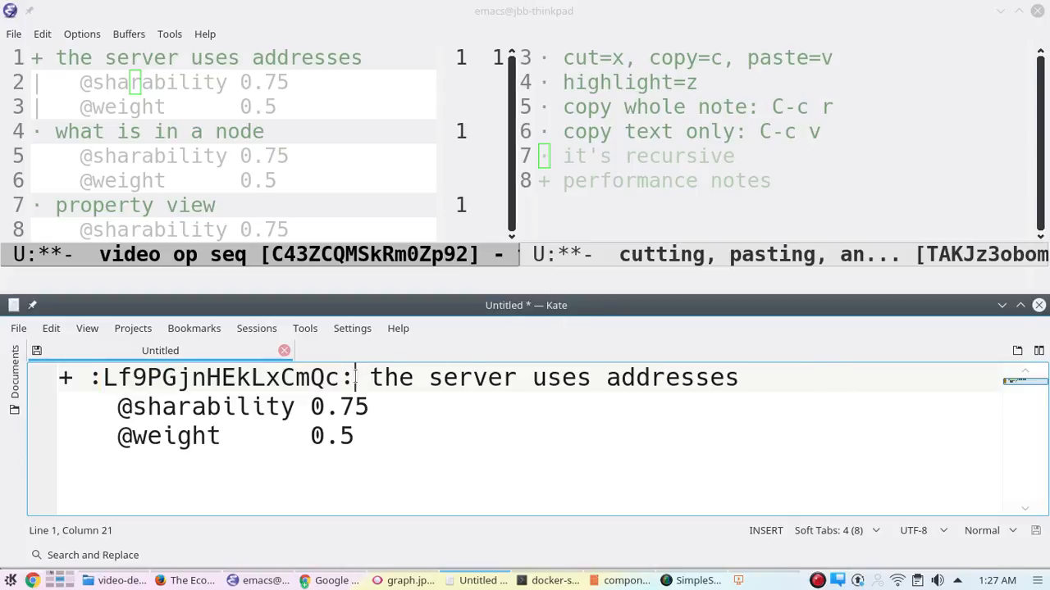
key("shift+Home")
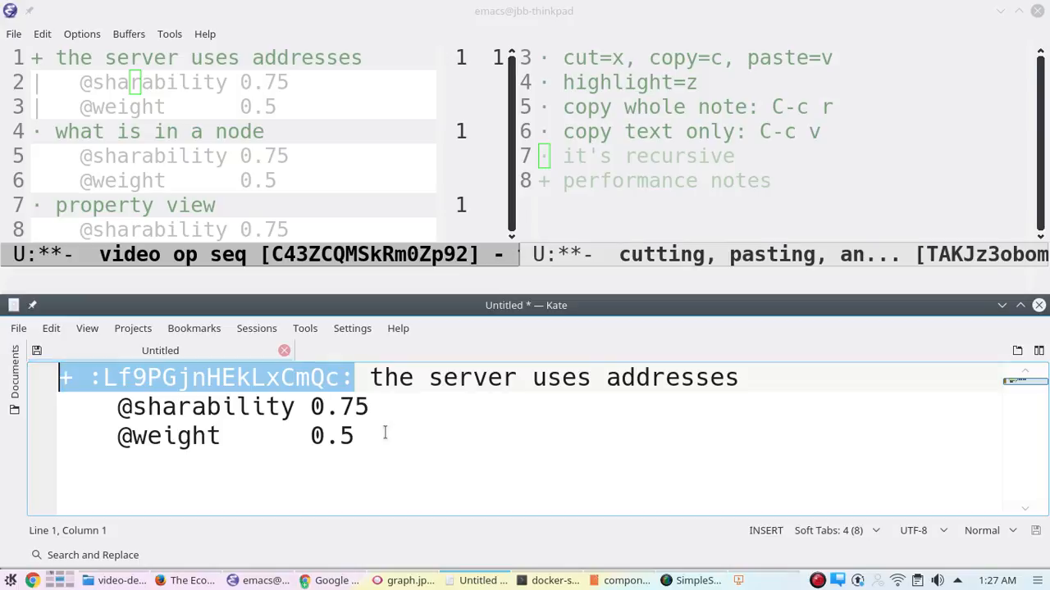
Switch to Emacs, paste the copied marker and address on a new line above "video op seq" in the cutting, pasting view, and push the view
key("alt+Tab")
key("ctrl+x")
key("o")
key("alt+less")
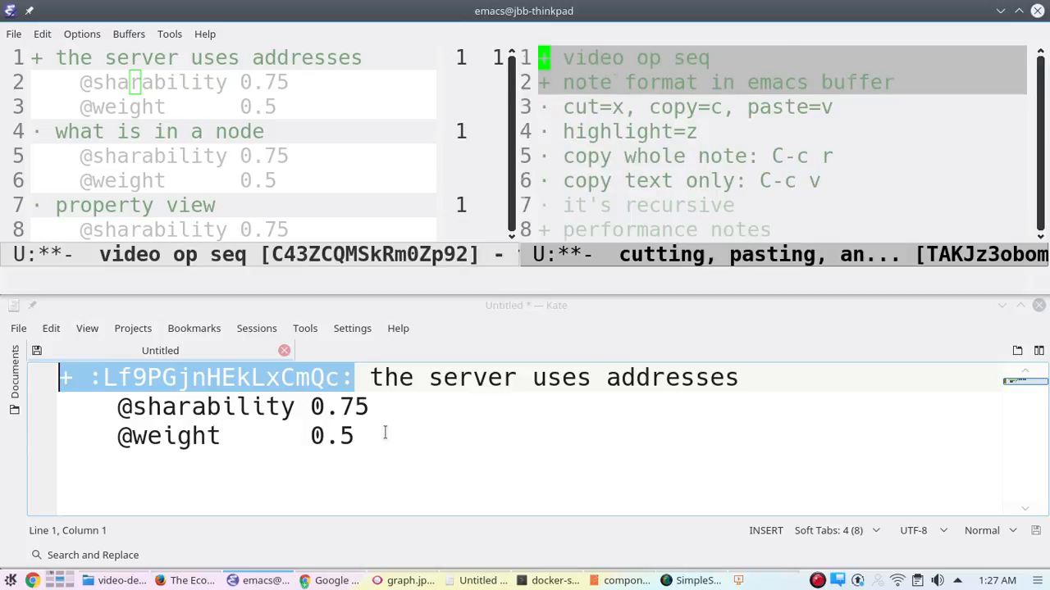
key("ctrl+g")
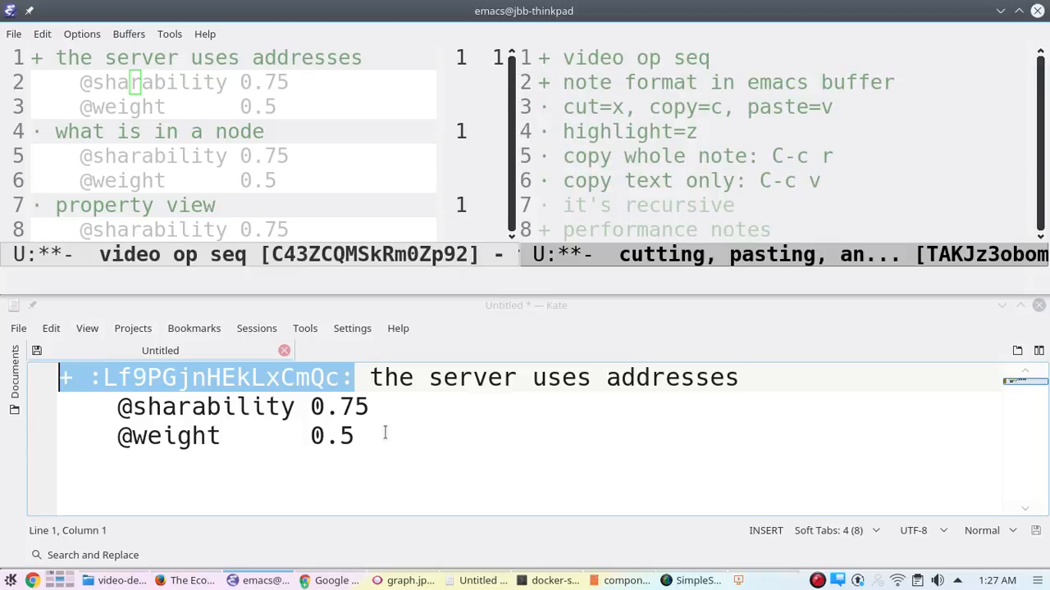
key("ctrl+o")
key("ctrl+y")
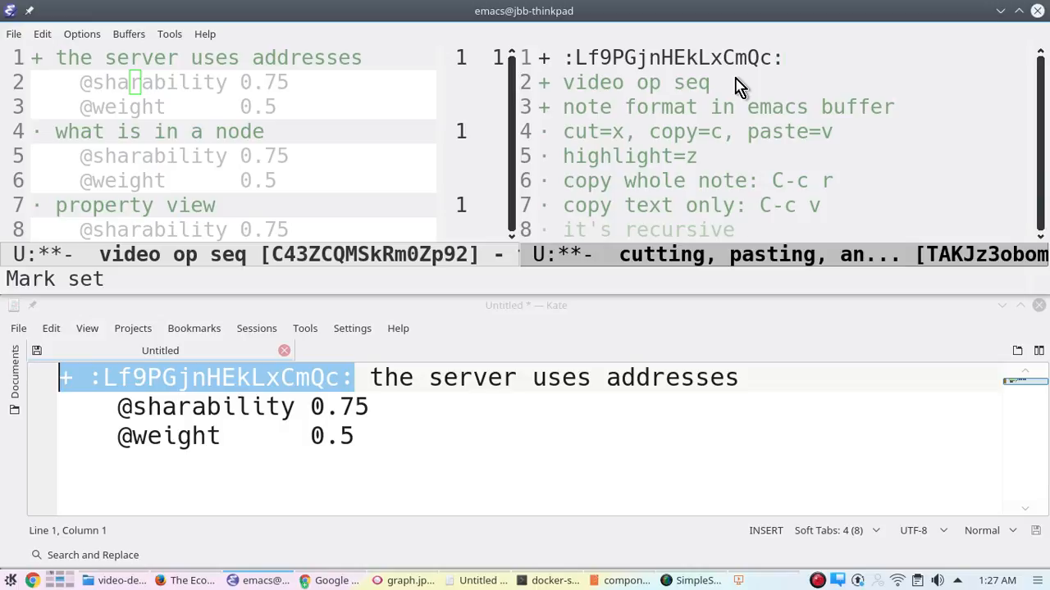
key("ctrl+c")
key("p")
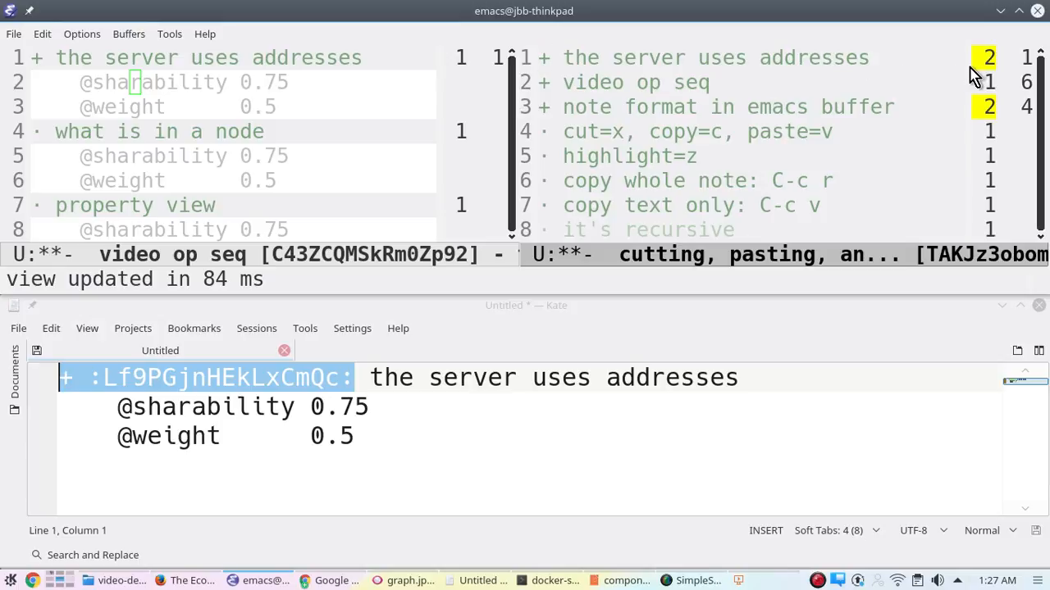
Refresh the "video op seq" view from its "the server uses addresses" node to check the node's count
left_click(358, 59)
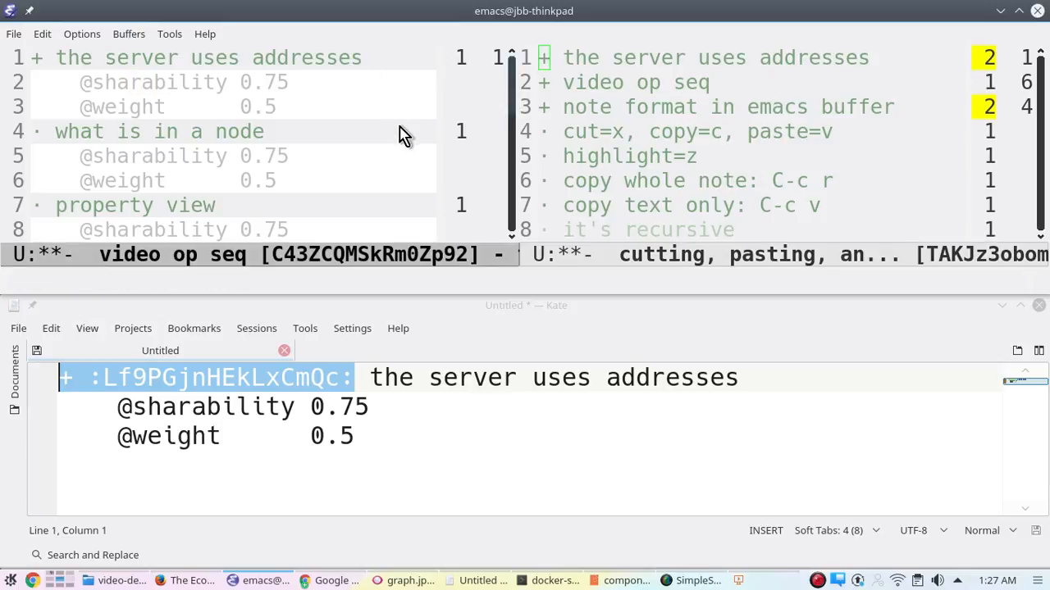
key("ctrl+c")
key("u")
key("m")
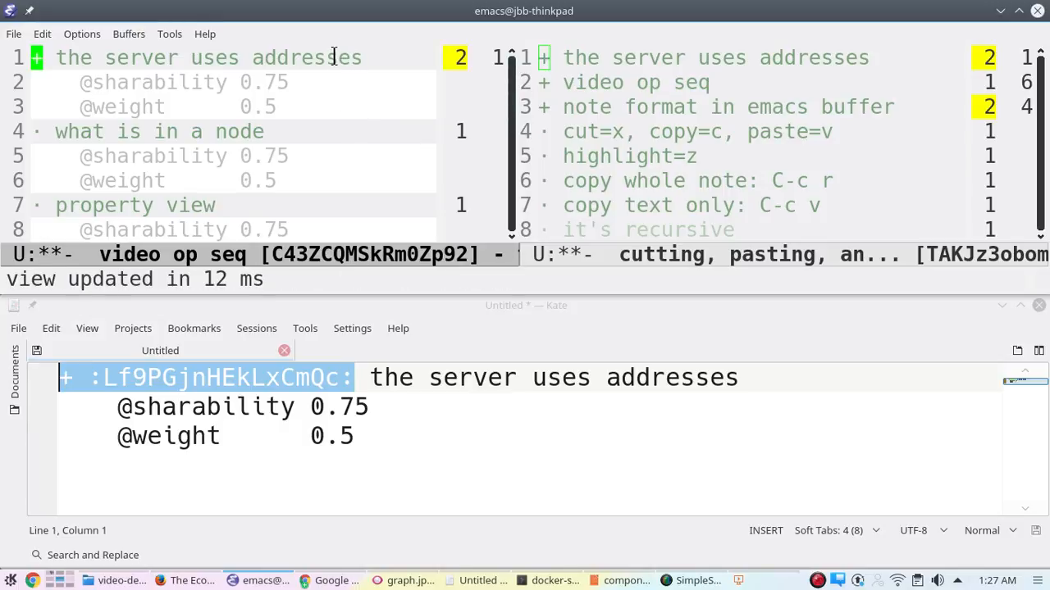
Delete the "the server uses addresses" line from the cutting, pasting view and push the view with confirmation
key("ctrl+x")
key("o")
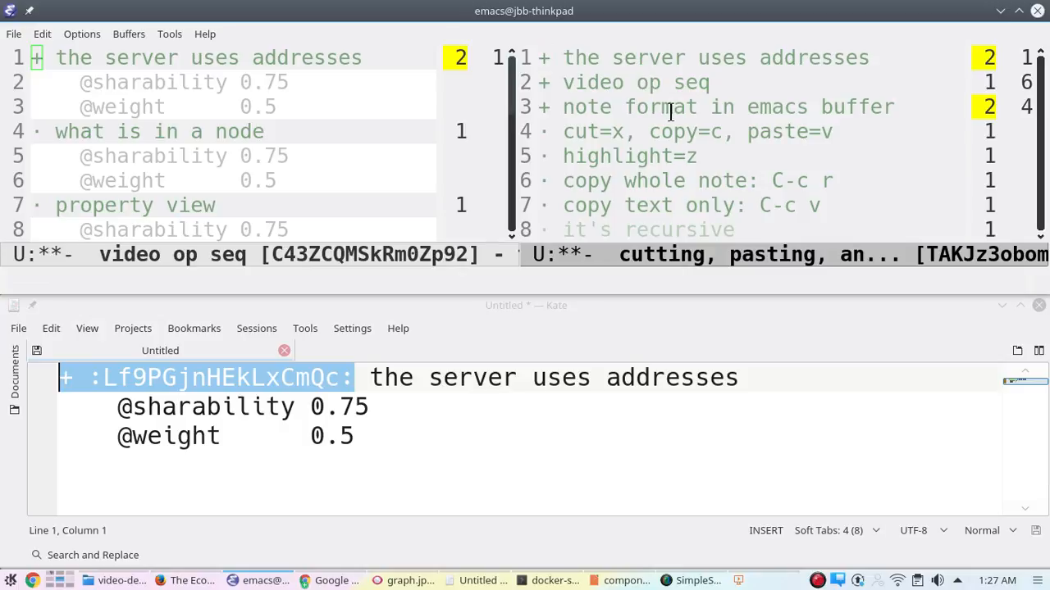
key("ctrl+k")
key("ctrl+c")
key("p")
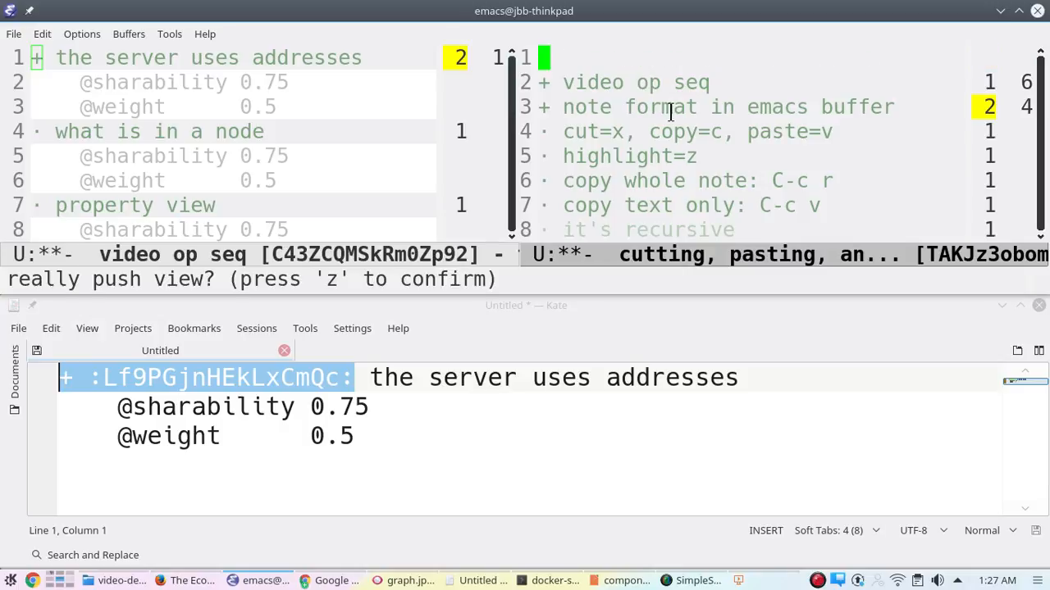
key("z")
Refresh the "video op seq" view and hide the property lines beneath its nodes
key("ctrl+x")
key("o")
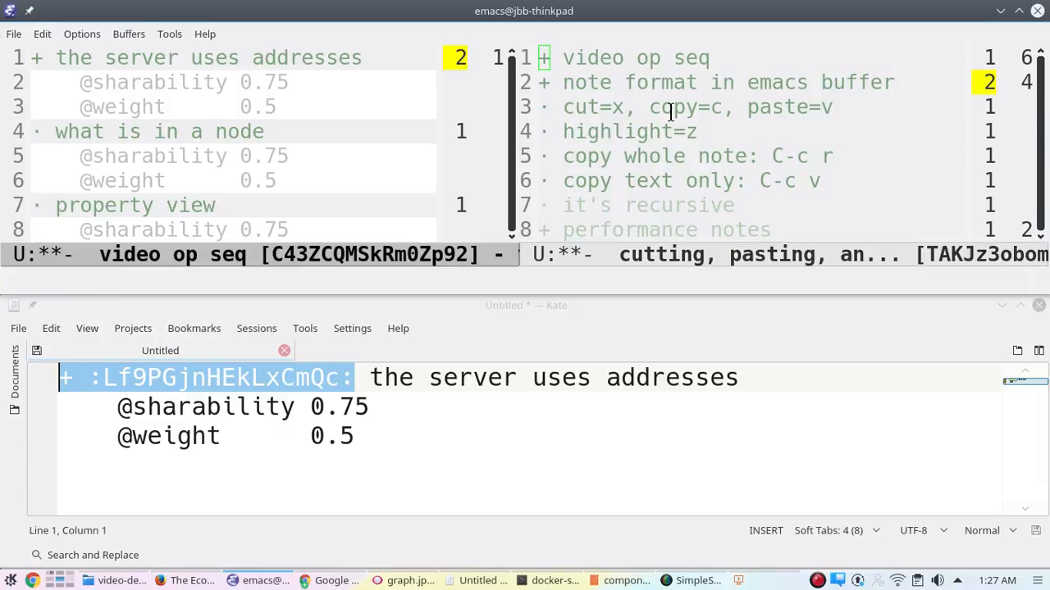
key("ctrl+c")
key("u")
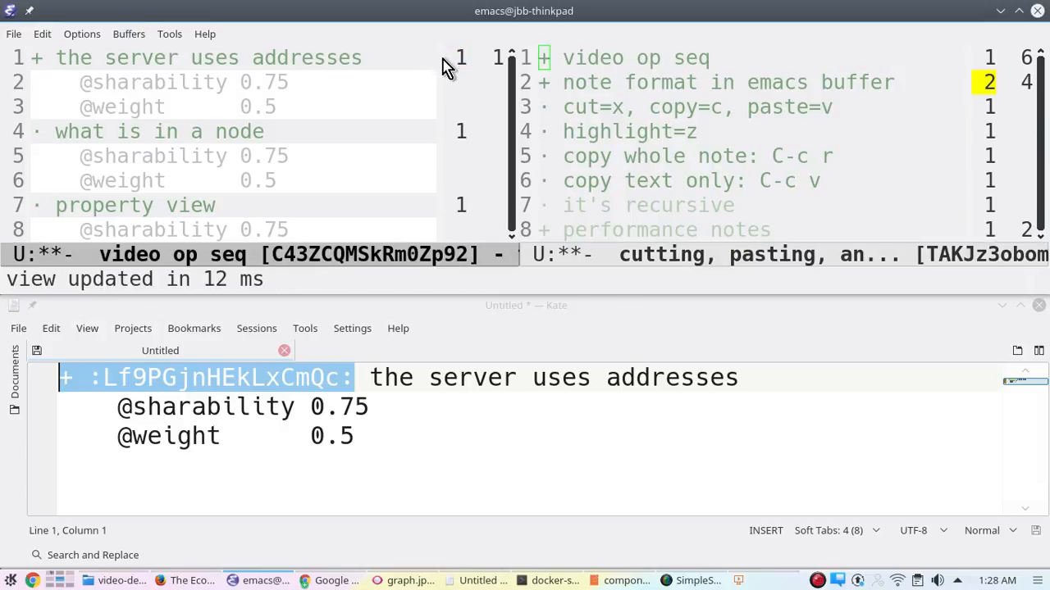
key("ctrl+c")
key("p")
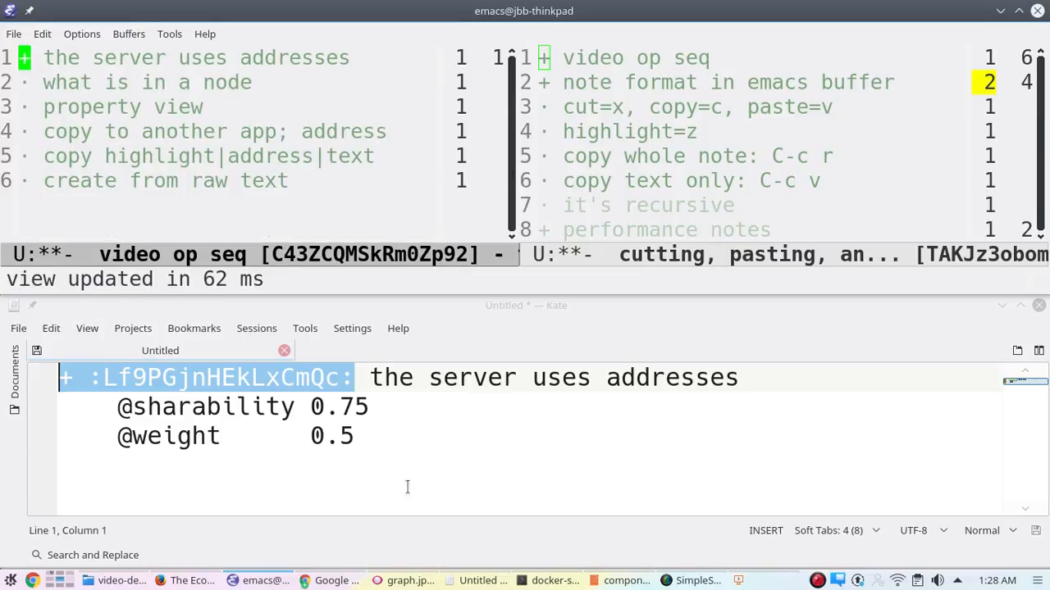
Switch to Kate and copy the whole first line, including the marker, address and title
left_click(387, 395)
key("Up")
key("Left")
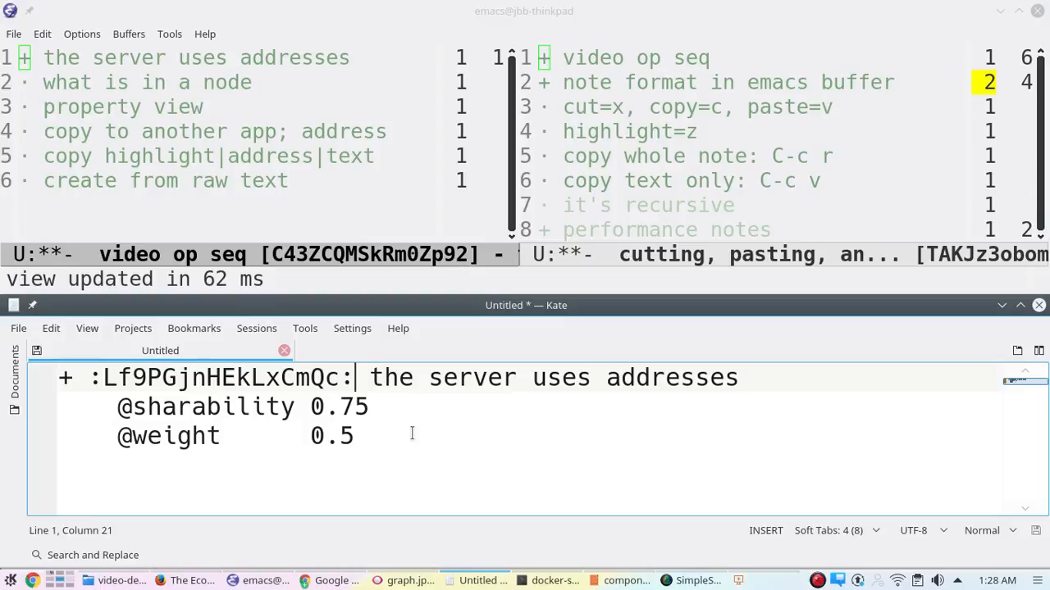
key("shift+End")
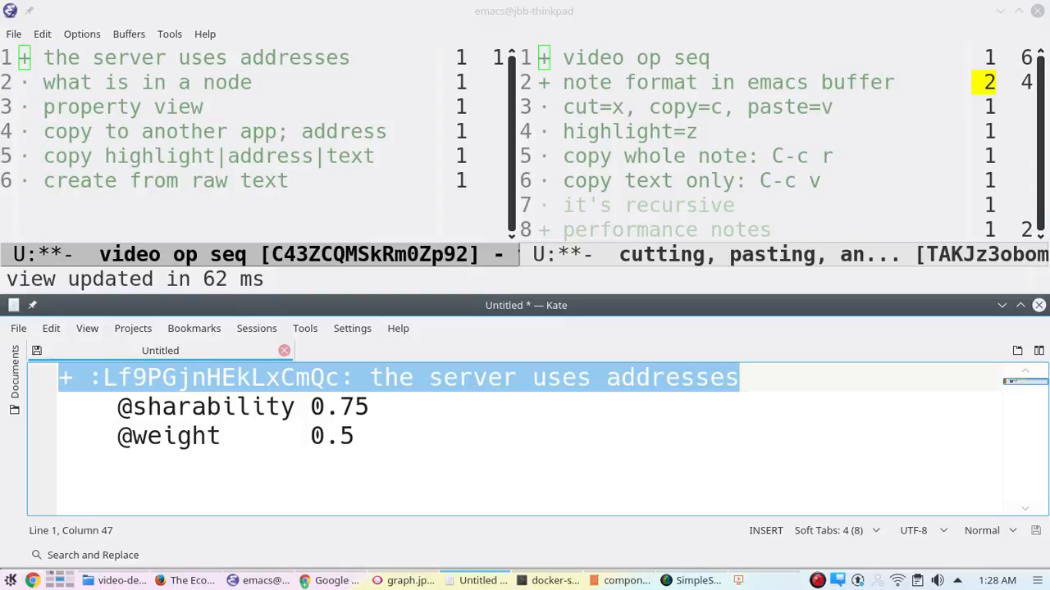
Switch to Emacs, paste the full node line above "note format in emacs buffer" in the cutting, pasting view, and push the view
left_click(727, 72)
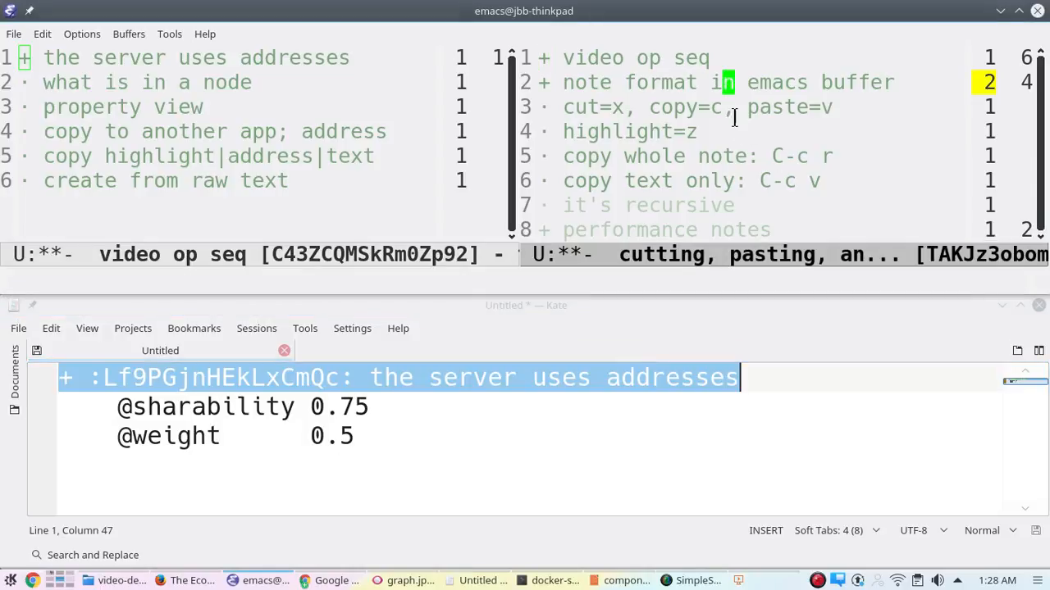
key("ctrl+o")
key("ctrl+y")
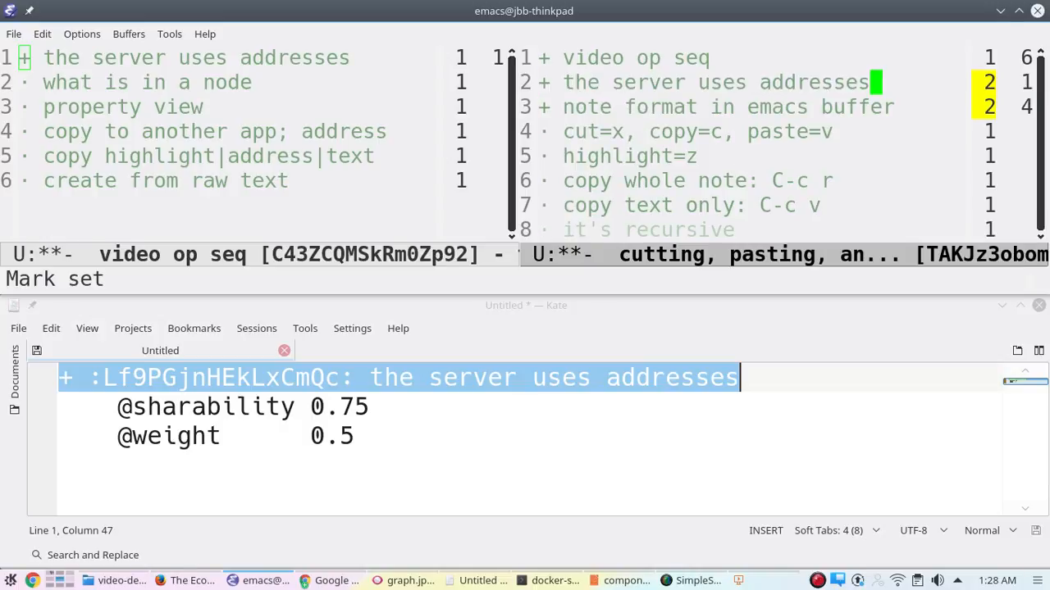
key("ctrl+c")
key("p")
key("z")
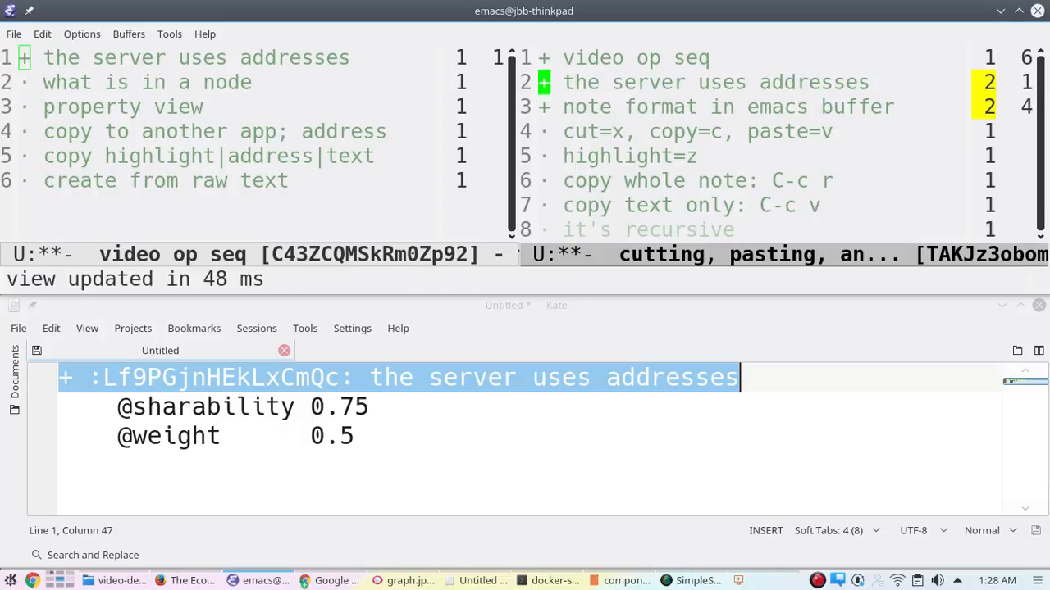
Remove the pasted "the server uses addresses" node above "note format in emacs buffer" and push the change
key("ctrl+k")
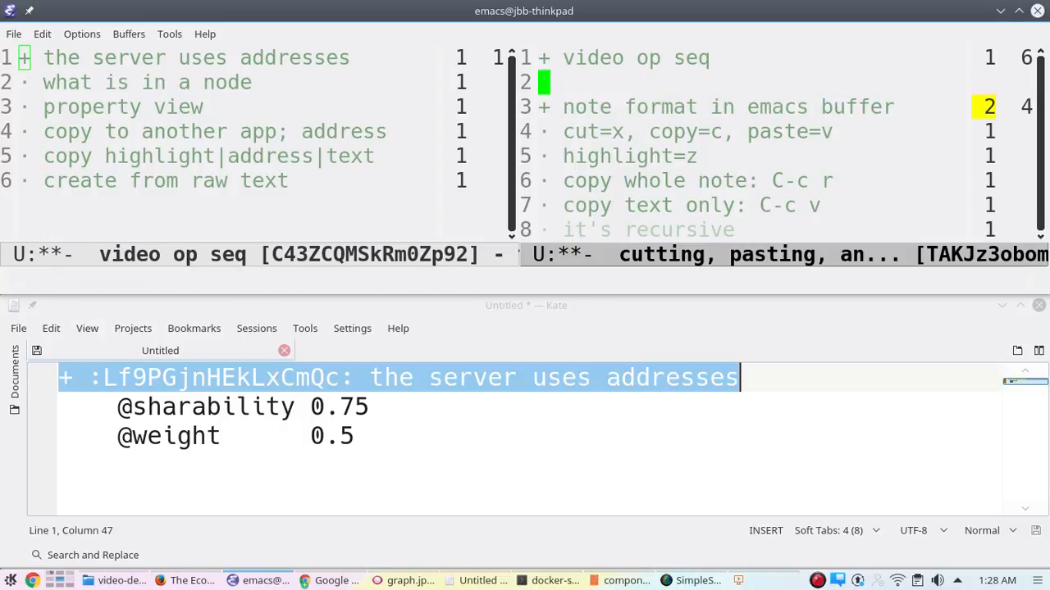
key("ctrl+c")
key("p")
key("z")
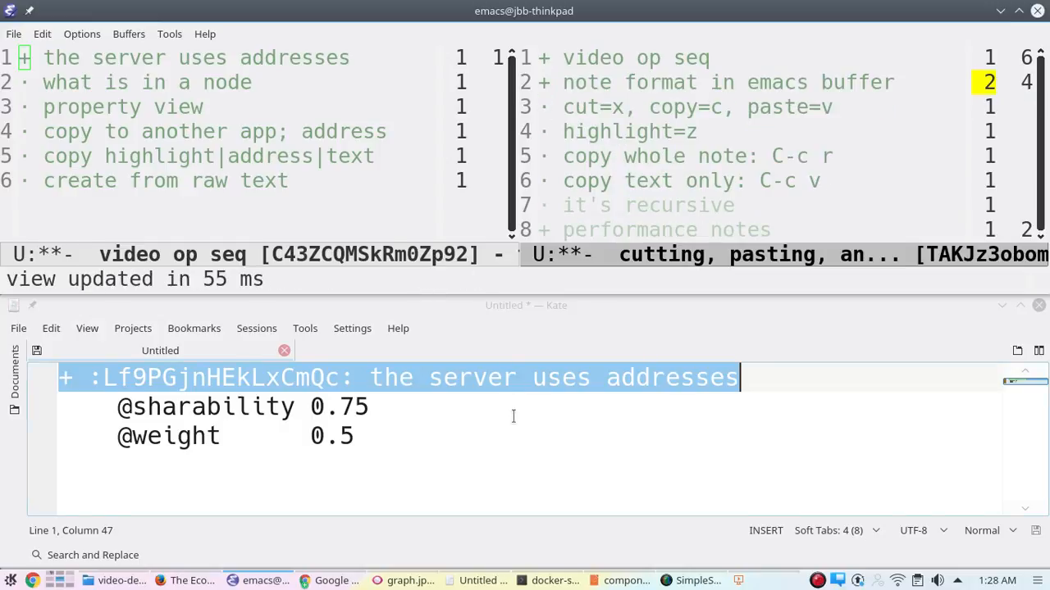
Append " xxxx" to the node title on Kate's first line and select the whole line
left_click(516, 416)
key("Up")
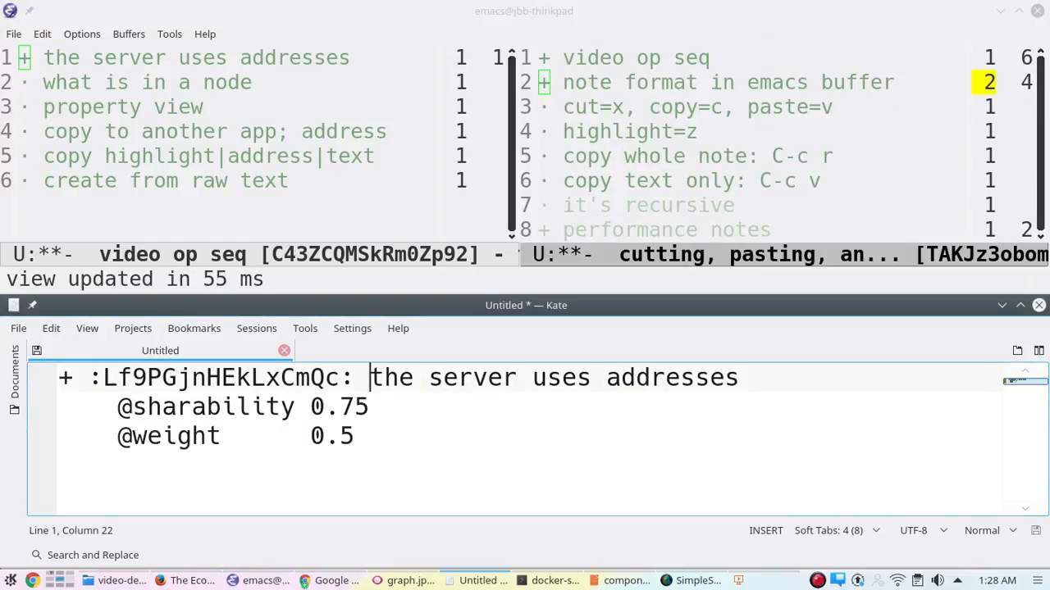
key("shift+End")
key("End")
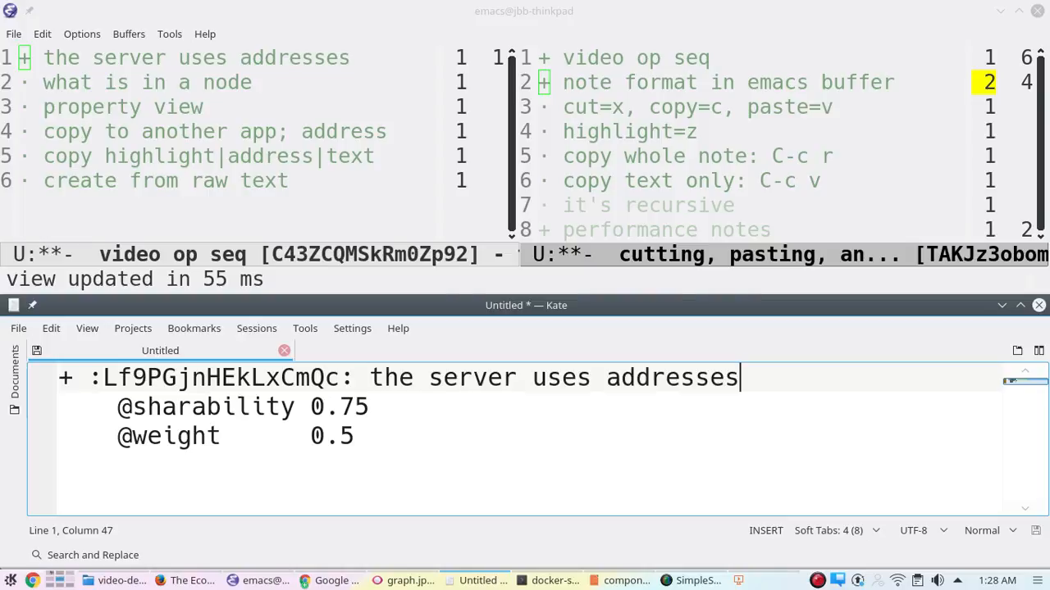
type("xxxx")
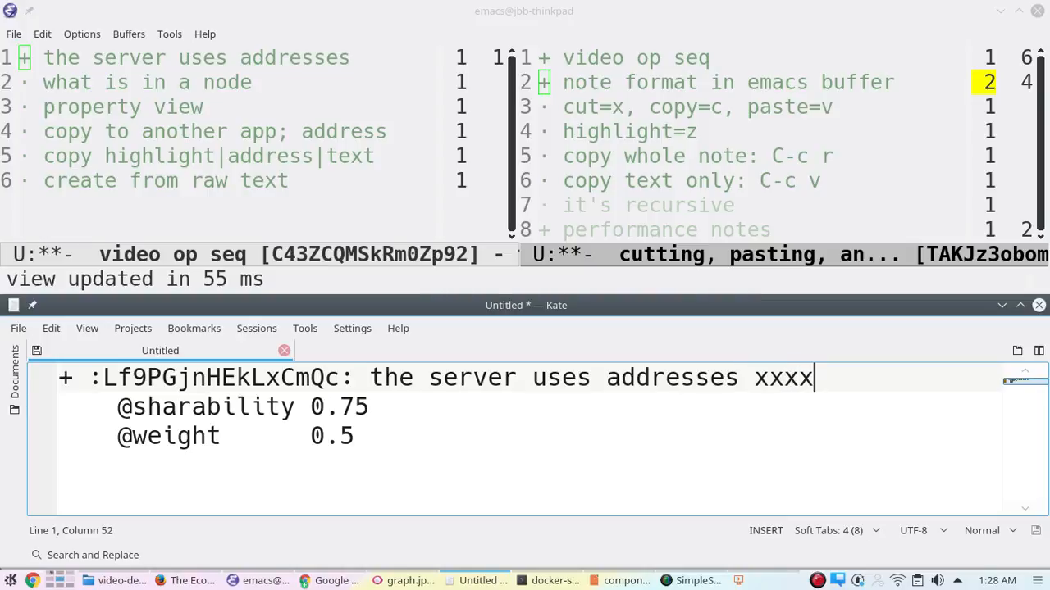
key("shift+End")
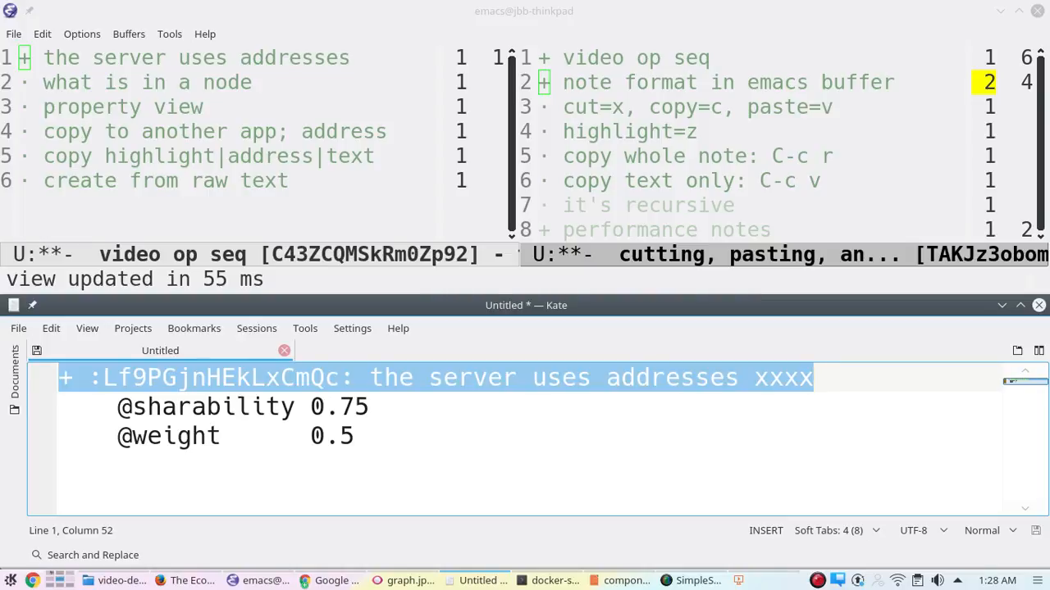
Open a blank line above "note format in emacs buffer" in Emacs, then undo the "o" that replaced Kate's first line and copy the restored line
type("o")
left_click(775, 85)
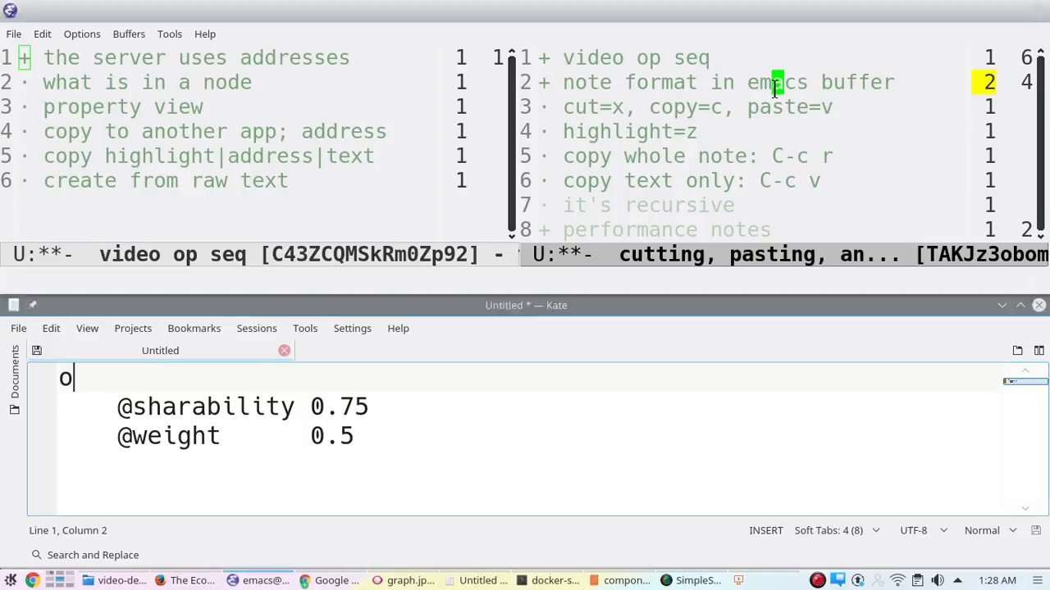
key("ctrl+o")
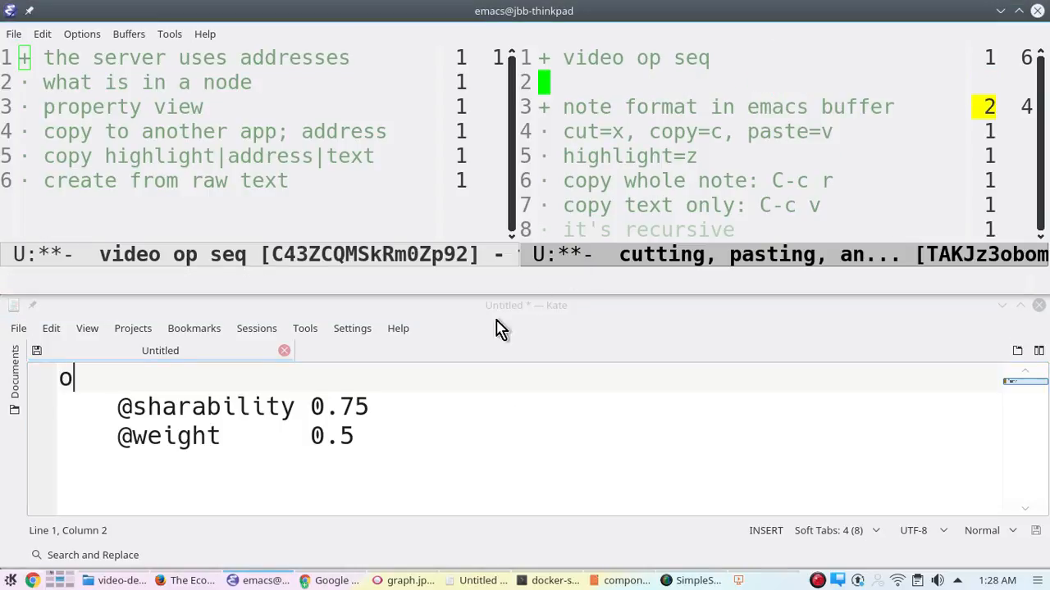
left_click(468, 392)
key("ctrl+z")
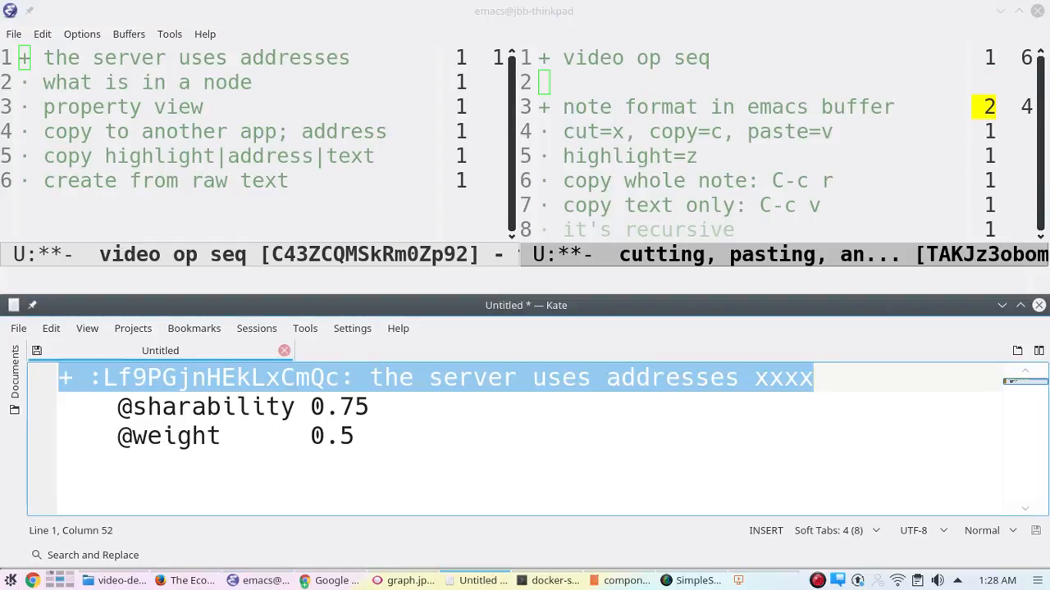
Paste the edited node line ending in "xxxx" onto the blank line in the cutting, pasting view and push the view
left_click(714, 95)
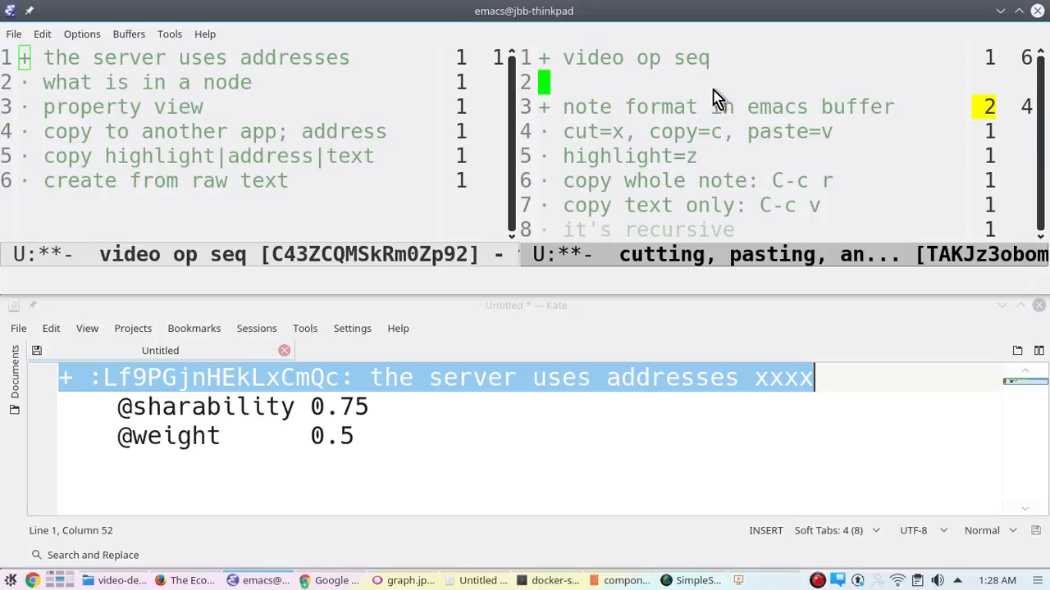
key("ctrl+y")
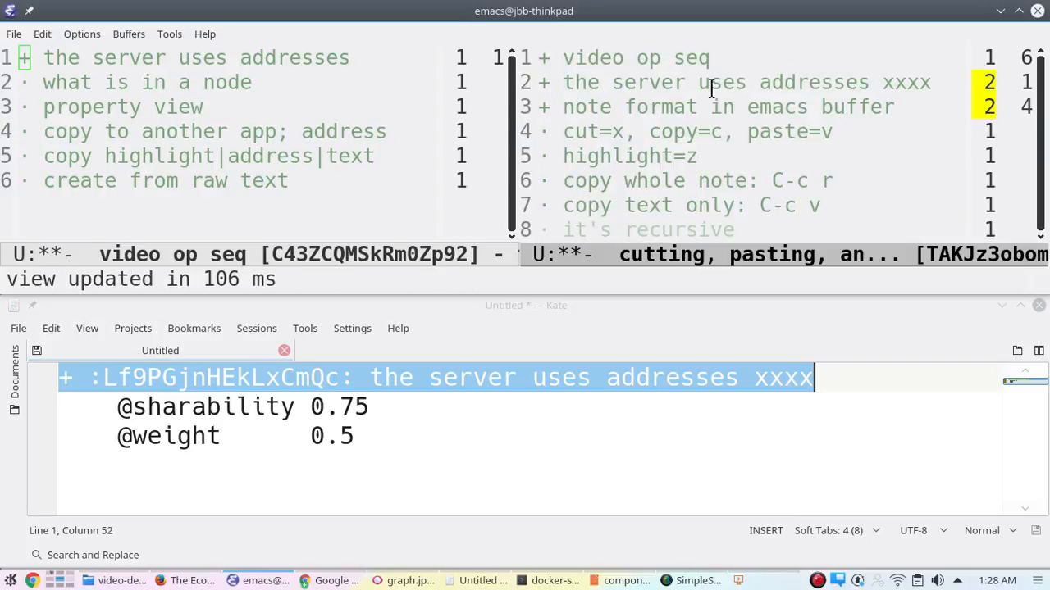
key("ctrl+e")
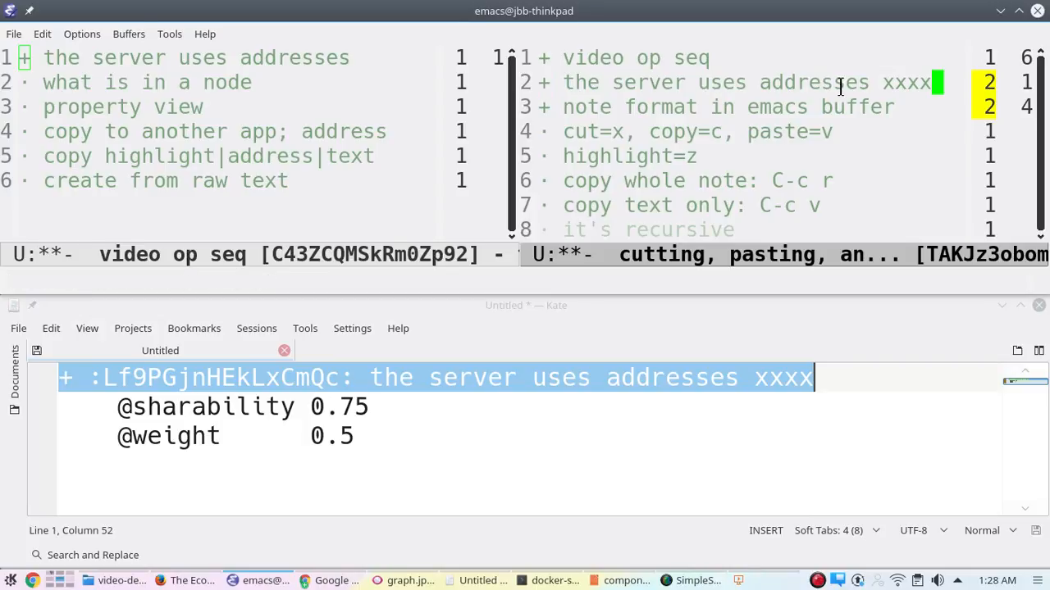
Refresh the "video op seq" view to show the node's edited title there
left_click(308, 58)
key("ctrl+c")
key("u")
key("m")
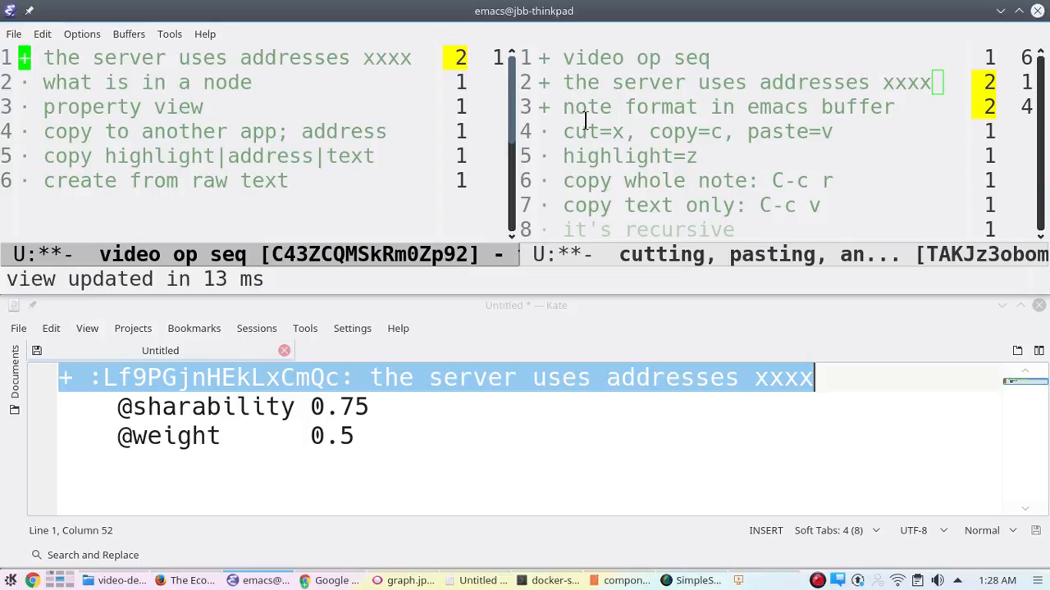
Remove the "the server uses addresses xxxx" node from the cutting, pasting view, push the view, and return to the "video op seq" view
key("ctrl+x")
key("o")
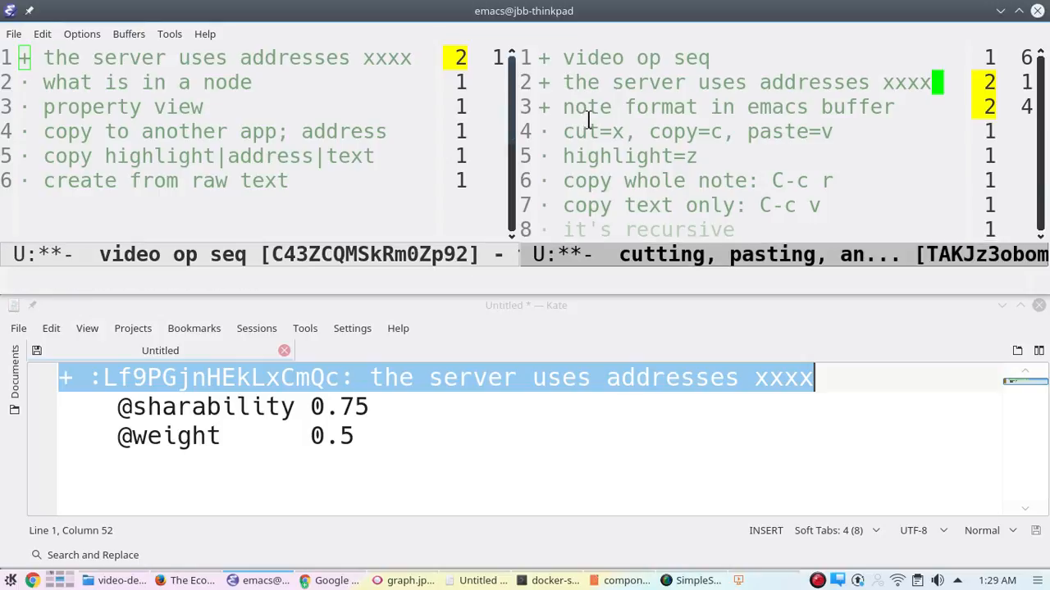
key("ctrl+a")
key("ctrl+k")
key("ctrl+k")
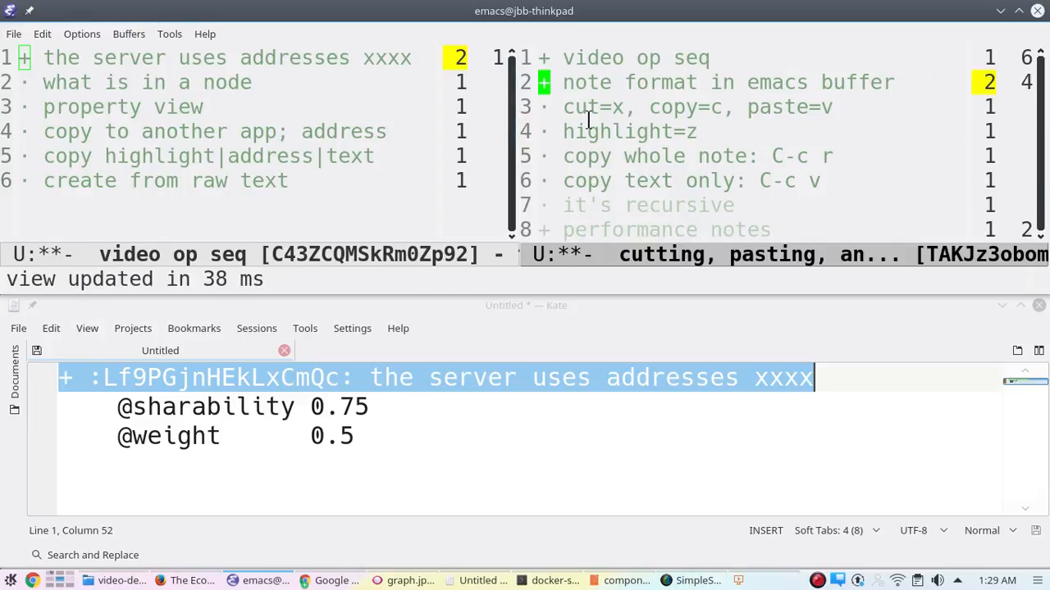
key("ctrl+x")
key("o")
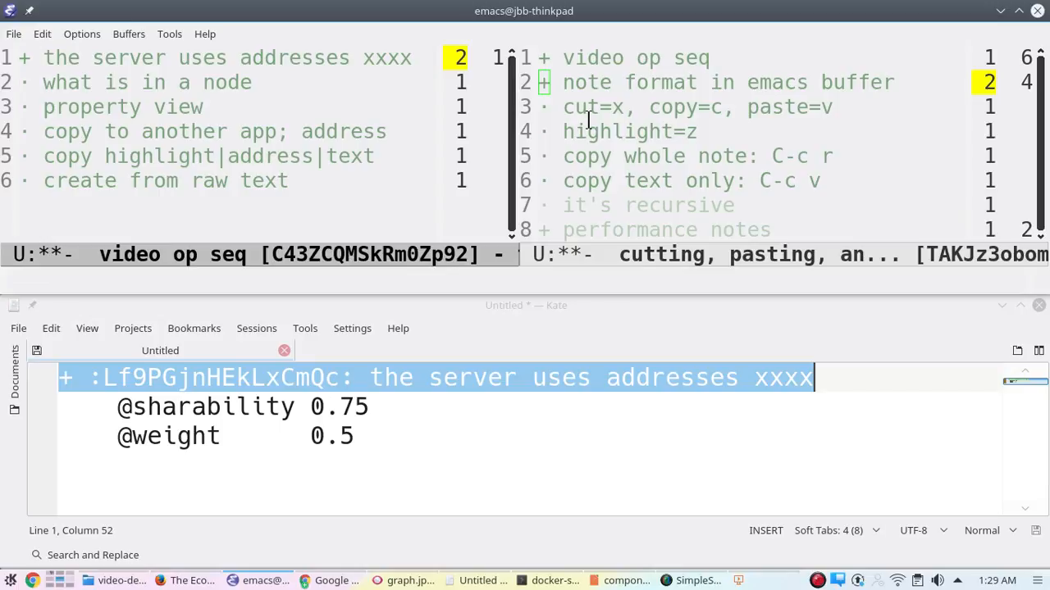
Copy the "the server uses addresses xxxx" line and paste it on a new line above "note format in emacs buffer" in the cutting, pasting view
key("ctrl+space")
key("ctrl+e")
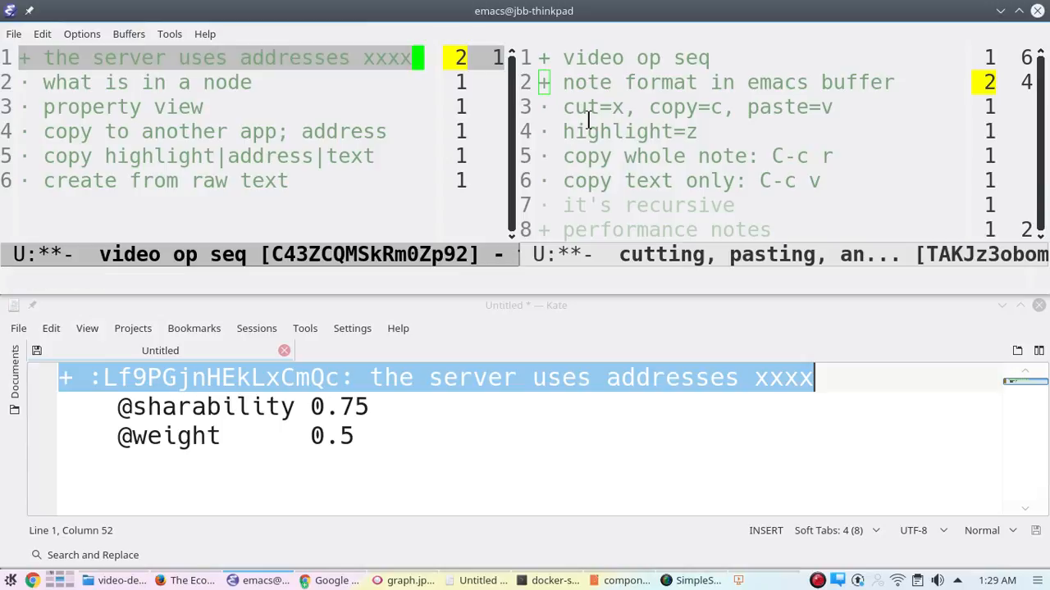
key("alt+w")
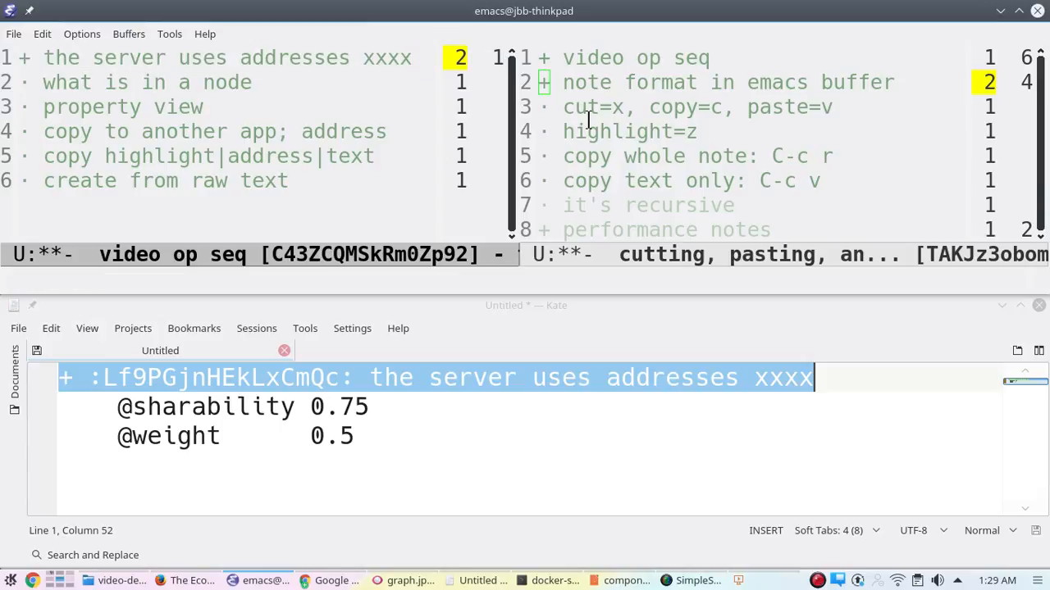
key("ctrl+x")
key("o")
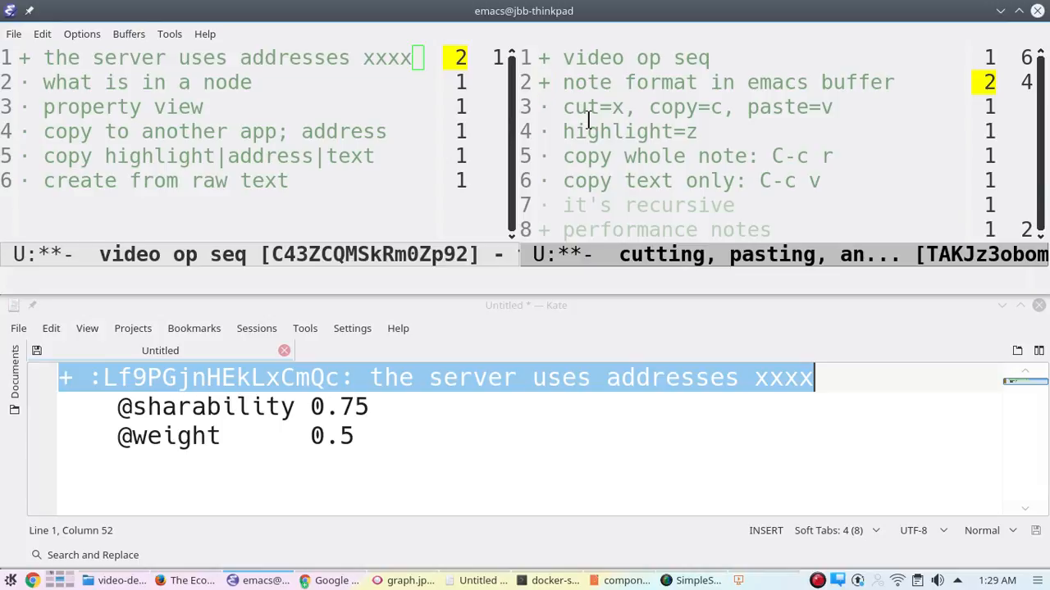
key("Up")
key("Down")
key("ctrl+o")
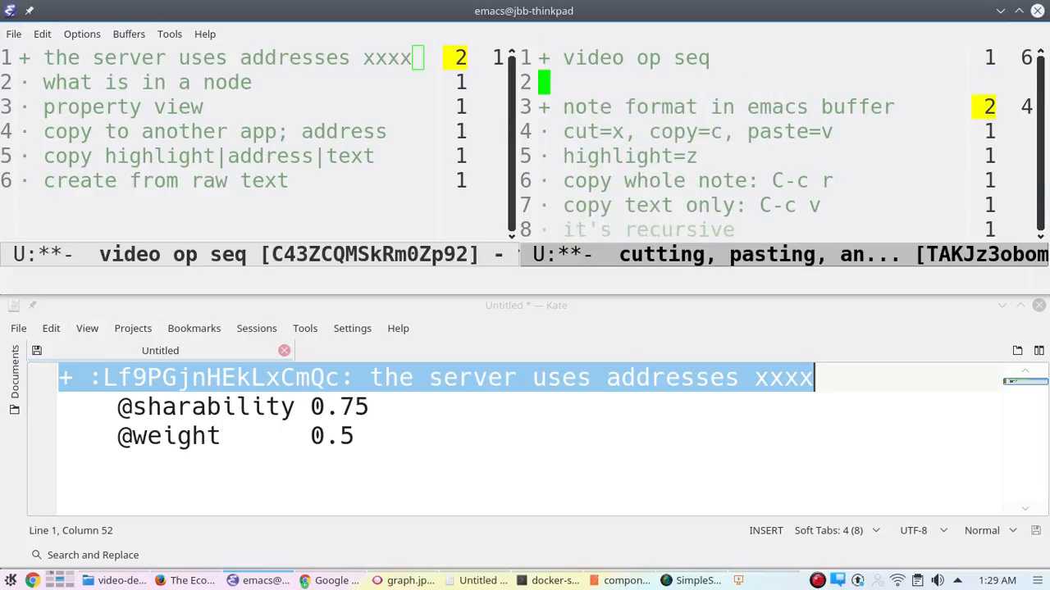
key("ctrl+y")
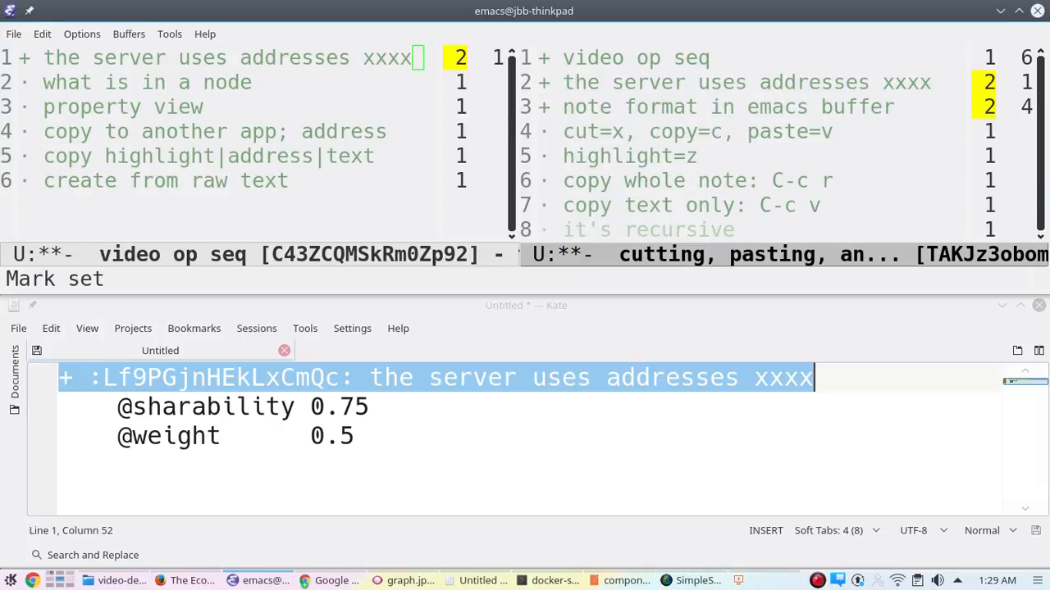
Discard the pasted line by refreshing the cutting, pasting view, and return to "the server uses addresses xxxx" in the "video op seq" view
key("ctrl+c")
key("ctrl+u")
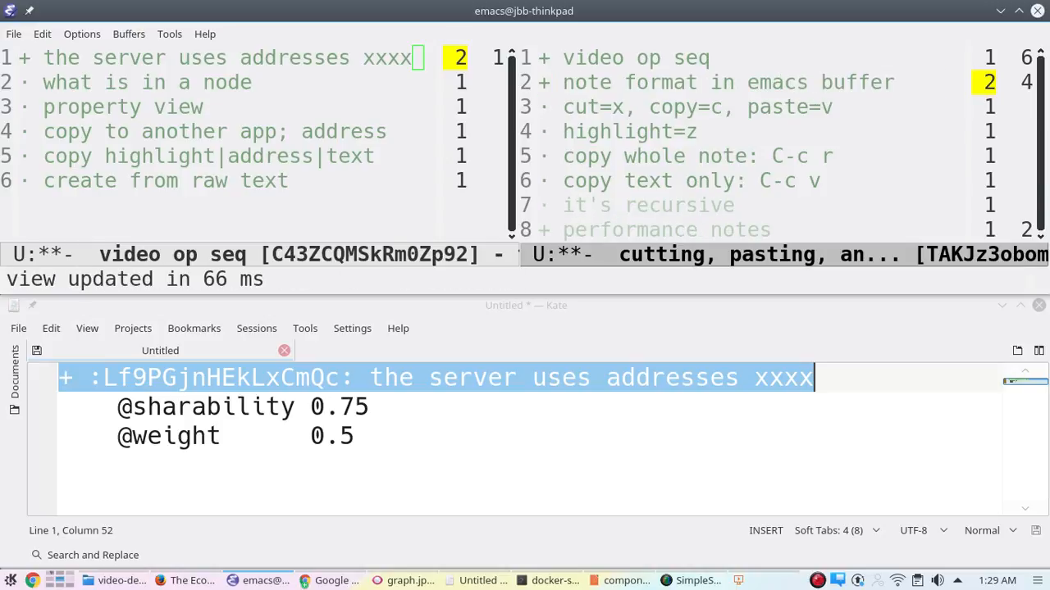
key("ctrl+x")
key("o")
key("ctrl+a")
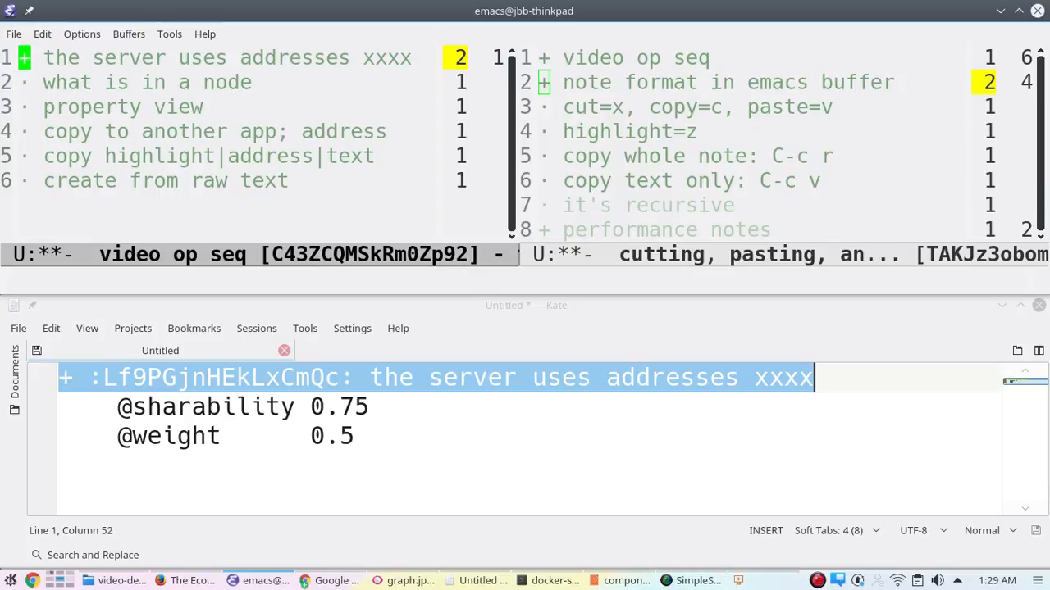
Switch to Kate and replace the whole document with the node's address-only line "* :Lf9PGjnHEkLxCmQc:"
key("alt+Tab")
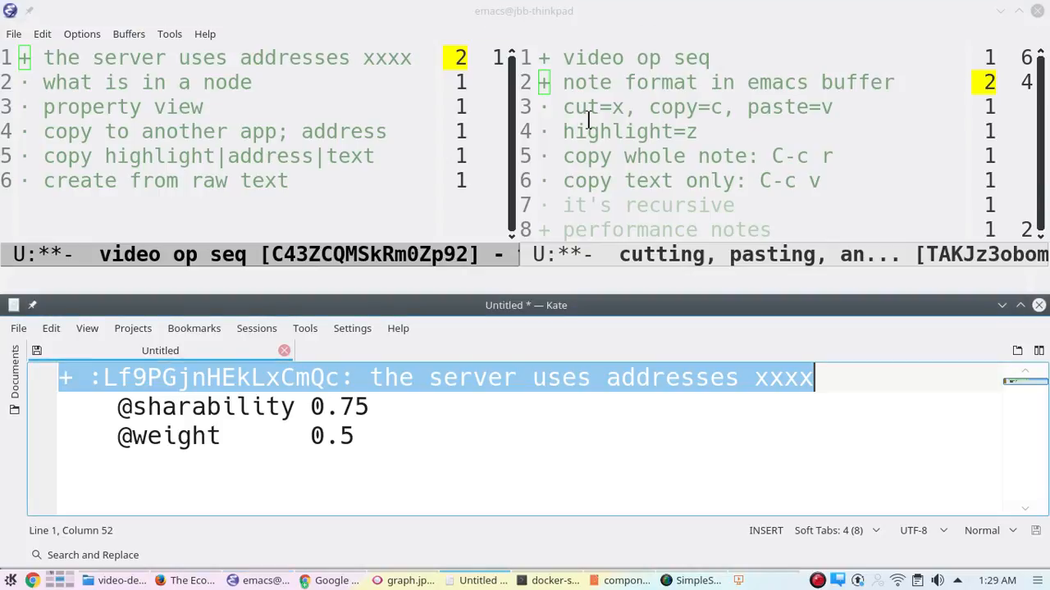
left_click(547, 434)
key("ctrl+a")
key("BackSpace")
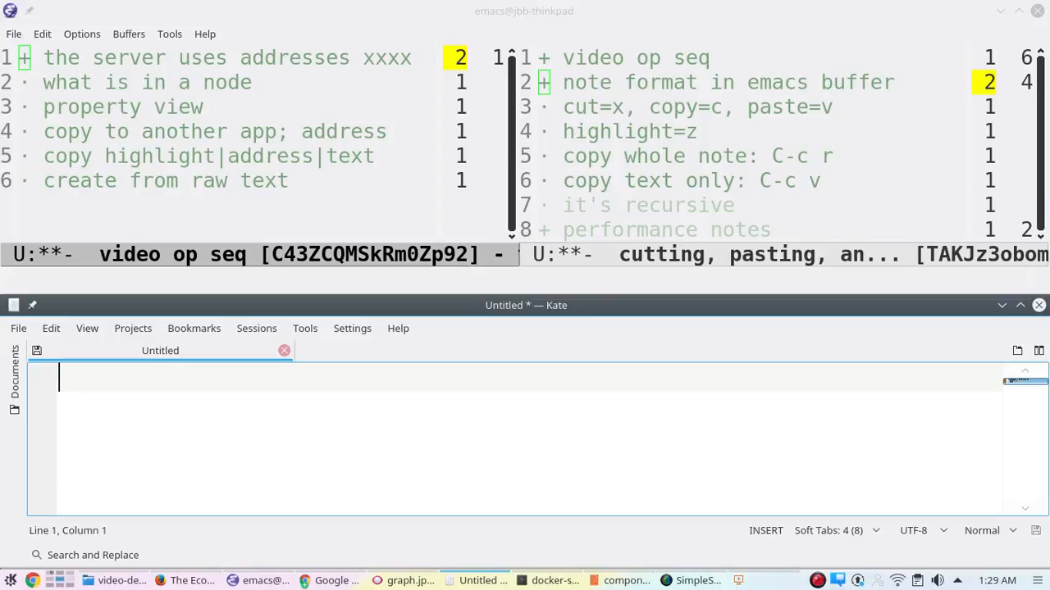
type("* :Lf9PGjnHEkLxCmQc:")
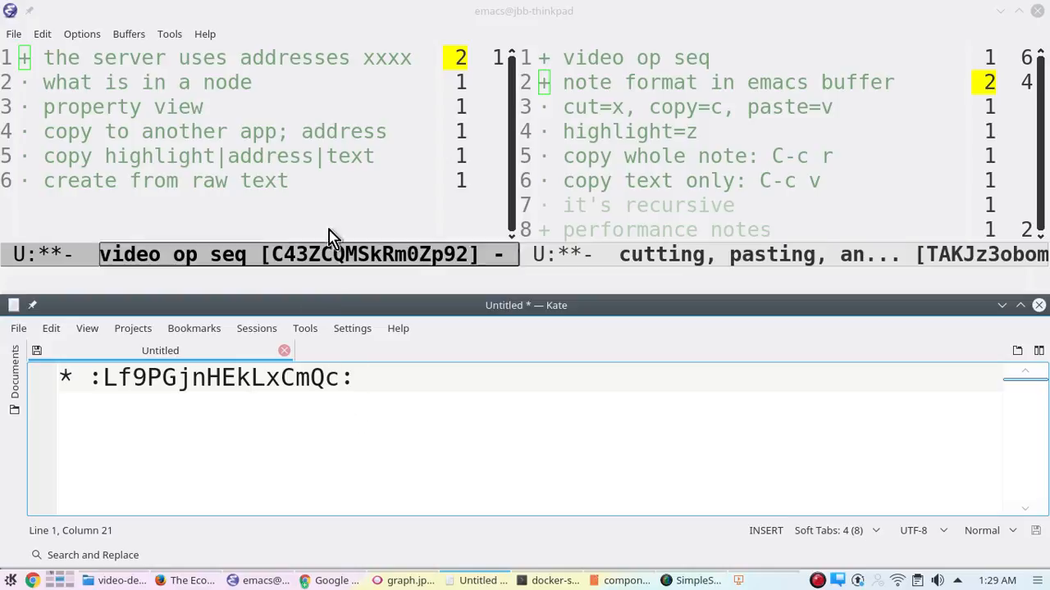
Paste the address-only line on a new line above "what is in a node" in Emacs' "video op seq" view and push the view
left_click(331, 89)
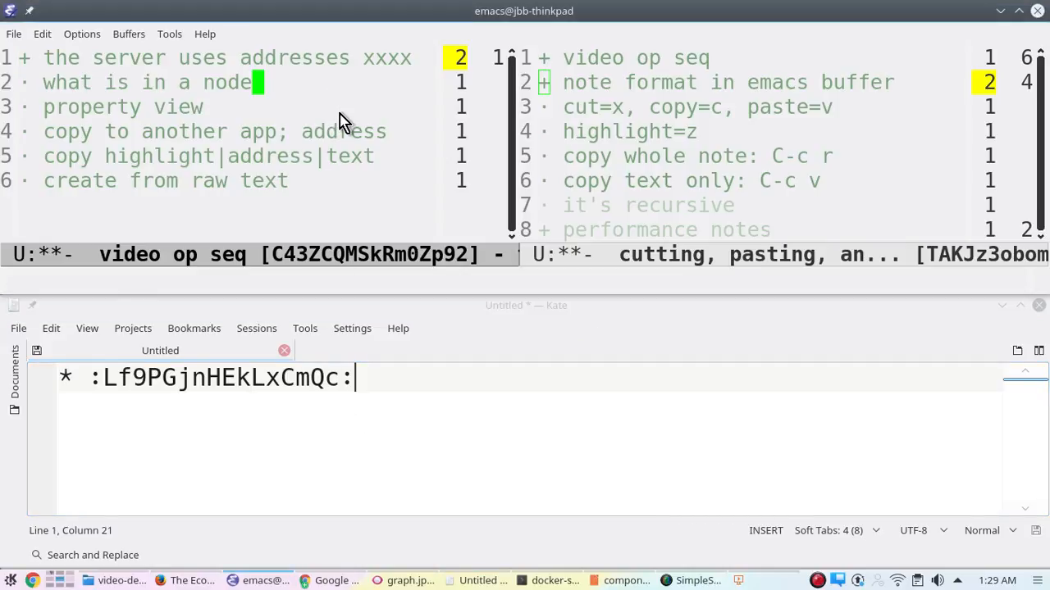
key("ctrl+a")
key("ctrl+o")
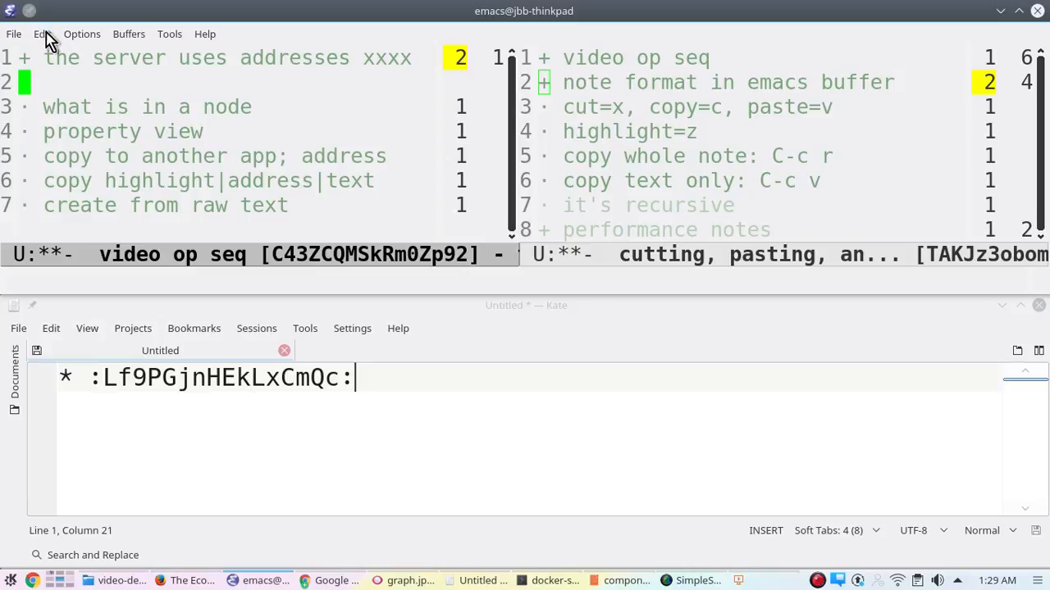
left_click(73, 61)
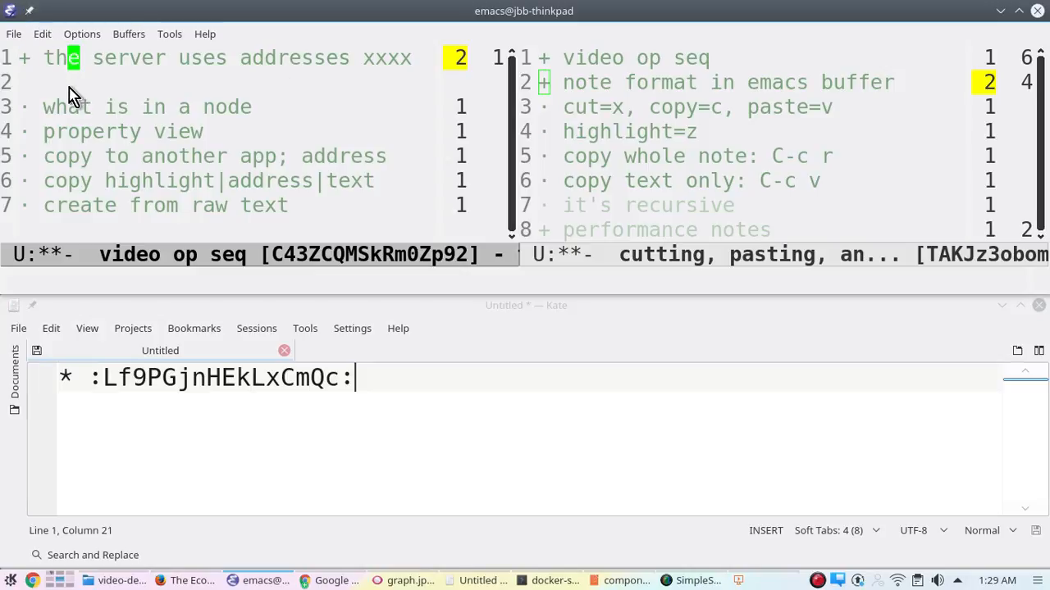
left_click(70, 87)
key("ctrl+y")
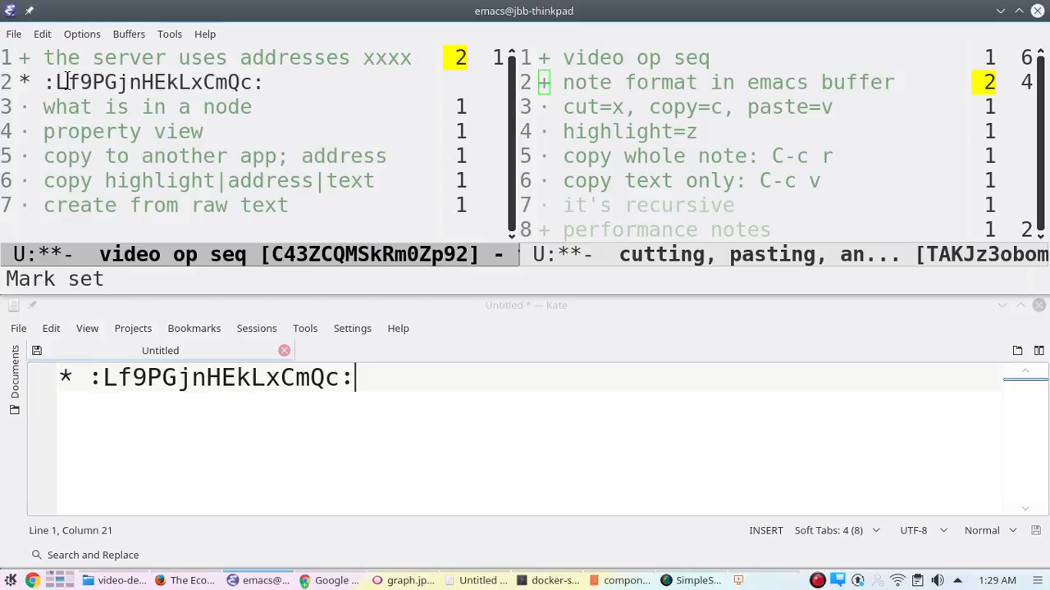
key("ctrl+c")
key("p")
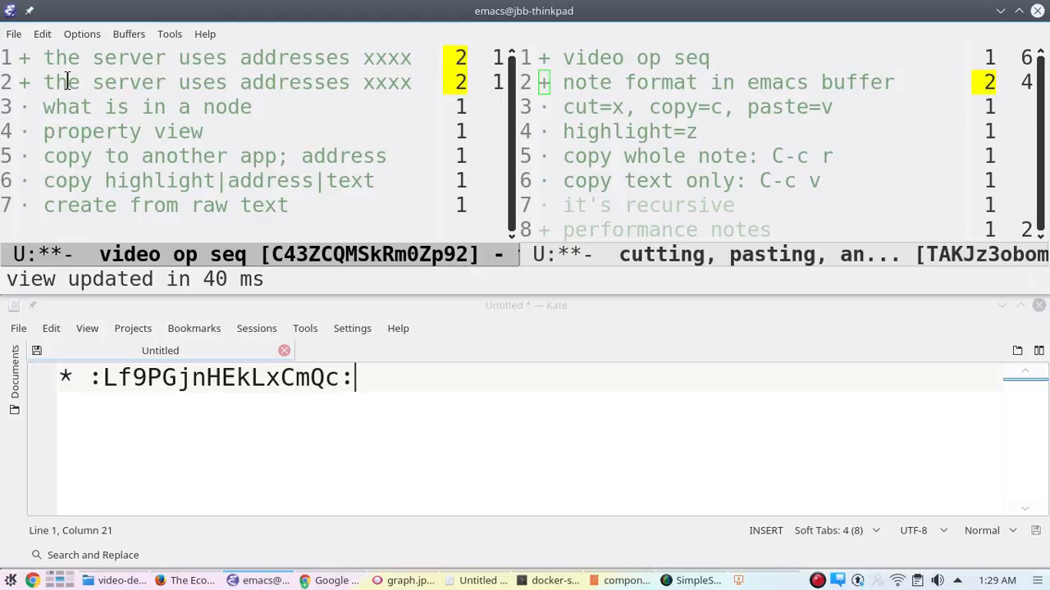
Remove the duplicate "the server uses addresses xxxx" node from the "video op seq" view and push the view
key("ctrl+k")
key("ctrl+c")
key("p")
Retitle the first node to "the server uses addresses" and push the "video op seq" view
key("ctrl+b")
key("alt+BackSpace")
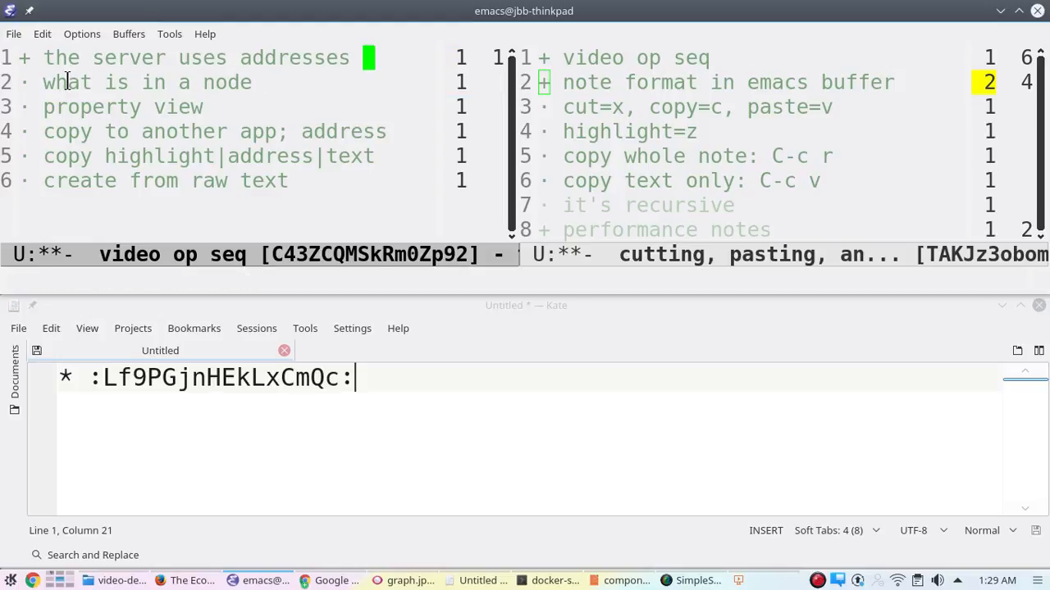
key("BackSpace")
key("ctrl+c")
key("p")
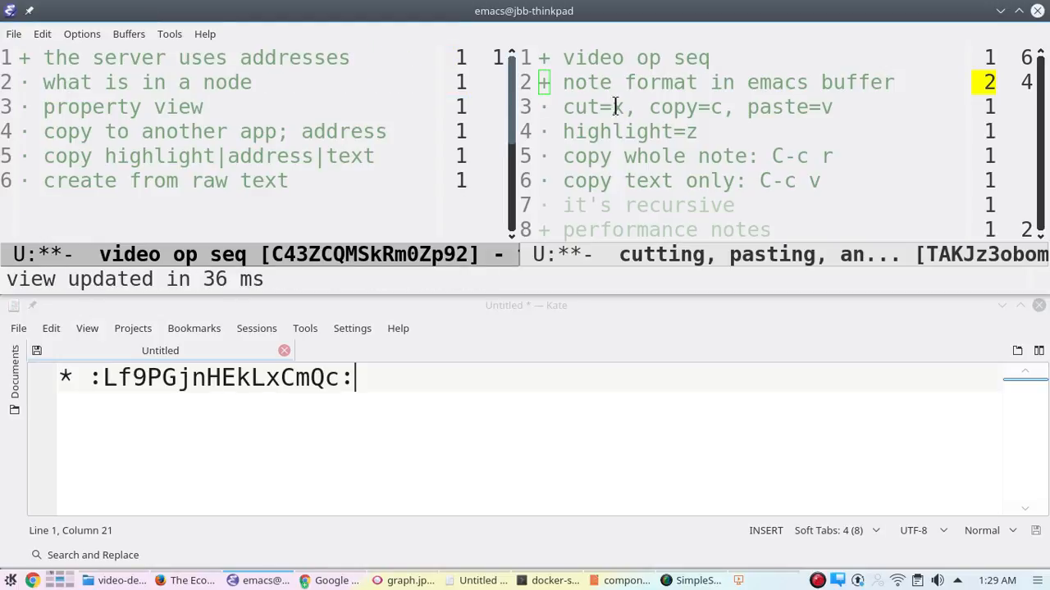
Copy only the text of the "copy text only: C-c v" node and replace Kate's document contents with it
left_click(640, 75)
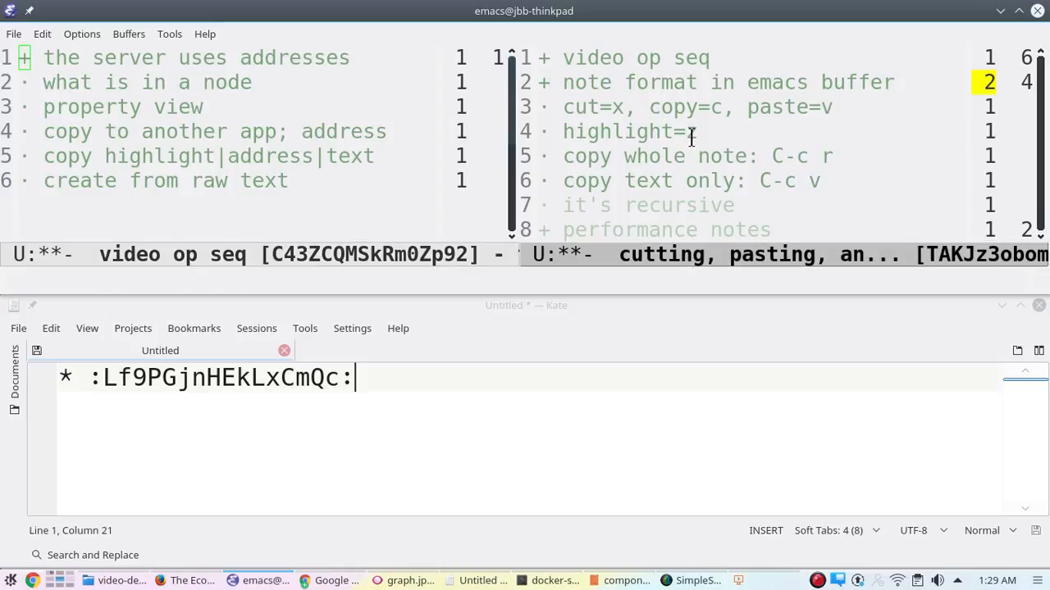
left_click(716, 185)
key("alt+Tab")
key("ctrl+a")
key("Delete")
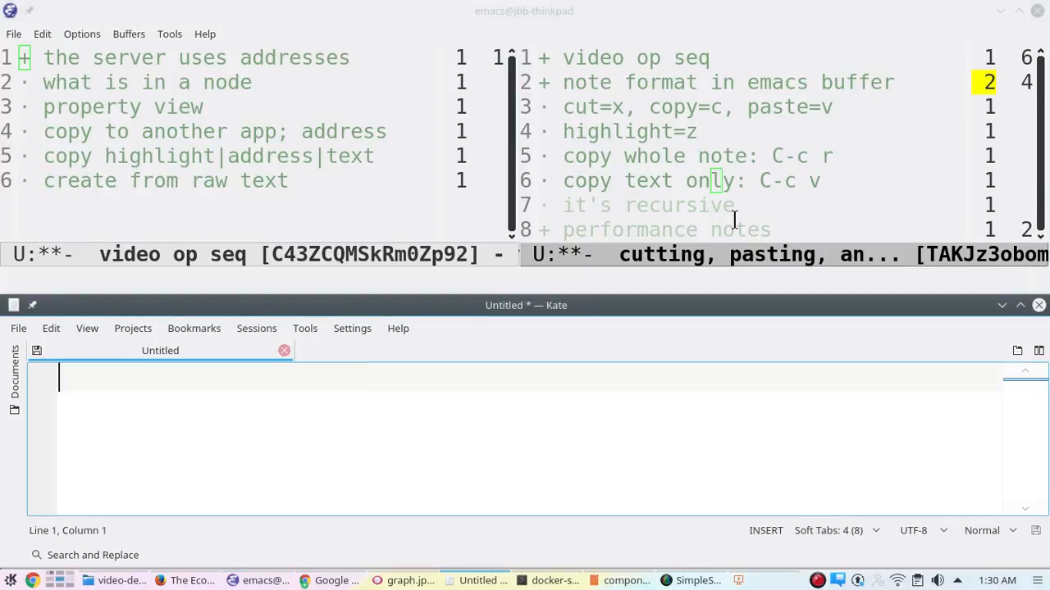
key("ctrl+v")
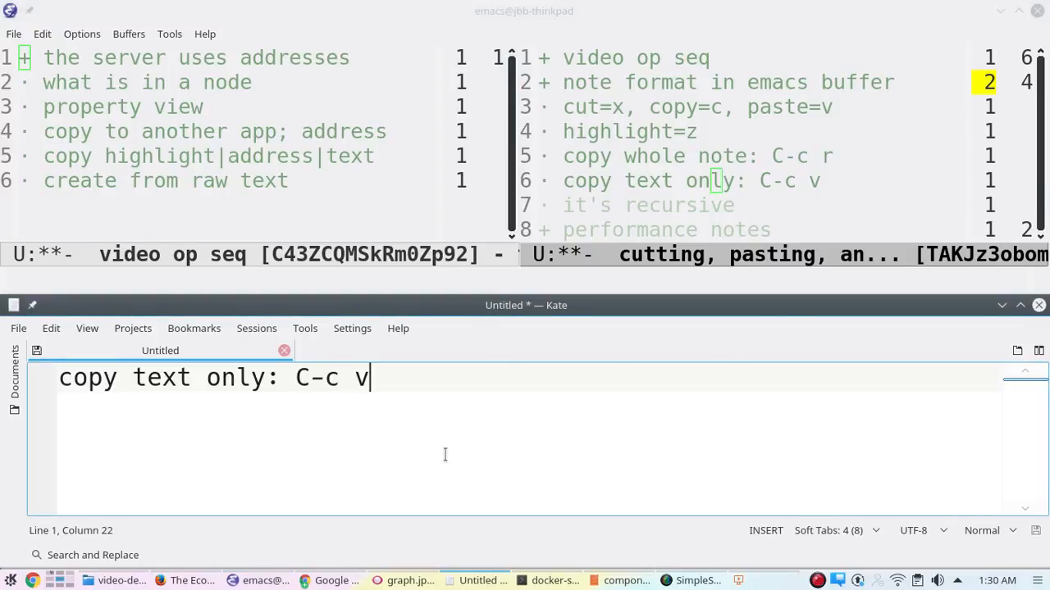
key("Home")
Add a raw text line "$ type some text" below "create from raw text" in Emacs' "video op seq" view and turn it into a node
left_click(737, 164)
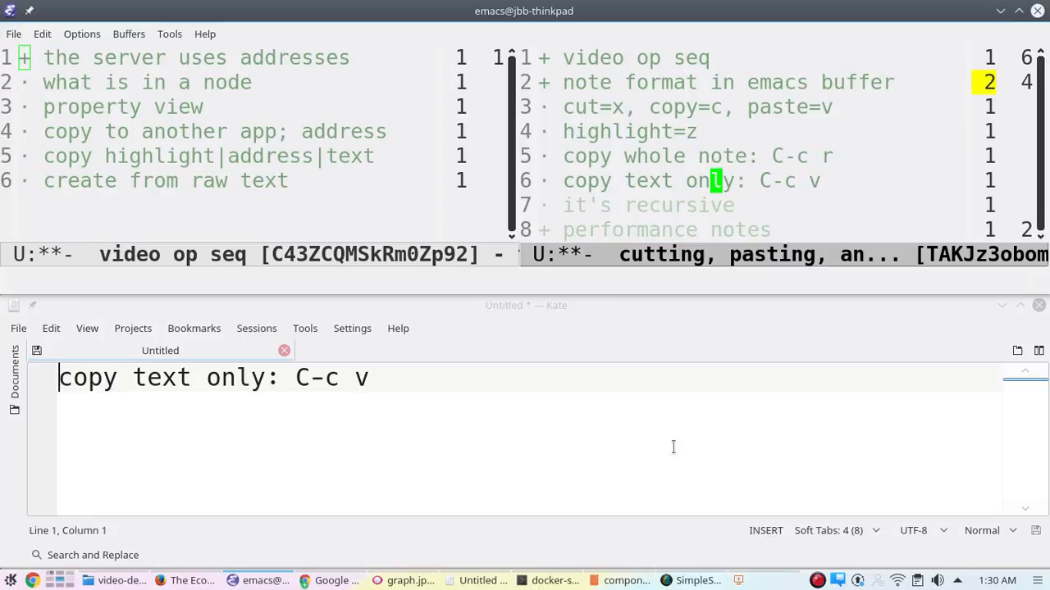
left_click(160, 180)
key("Down")
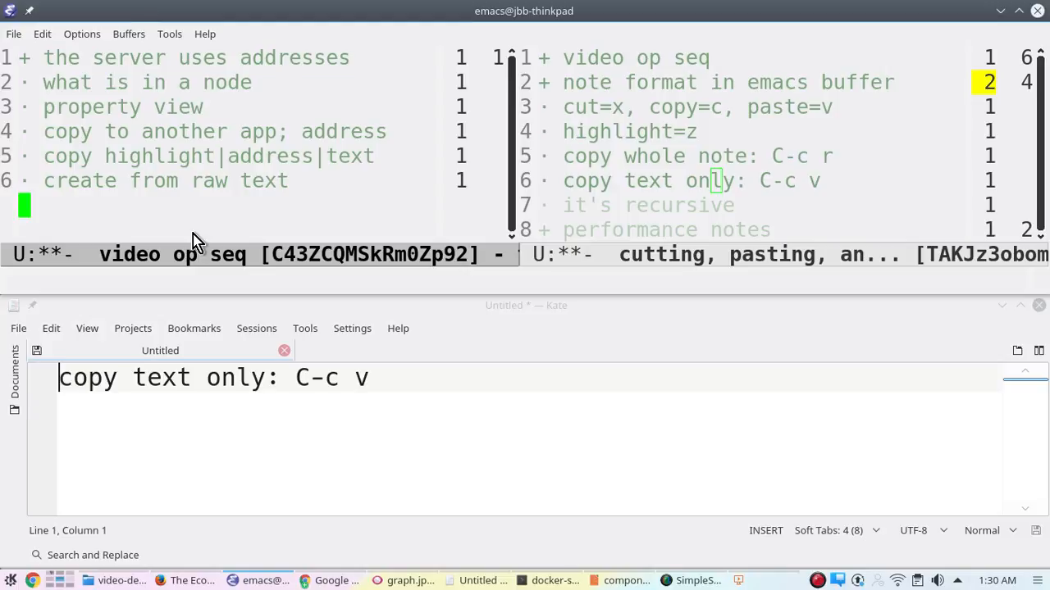
type(".")
key("BackSpace")
key("BackSpace")
type("a")
key("BackSpace")
type("$")
key("BackSpace")
type("$ type some text")
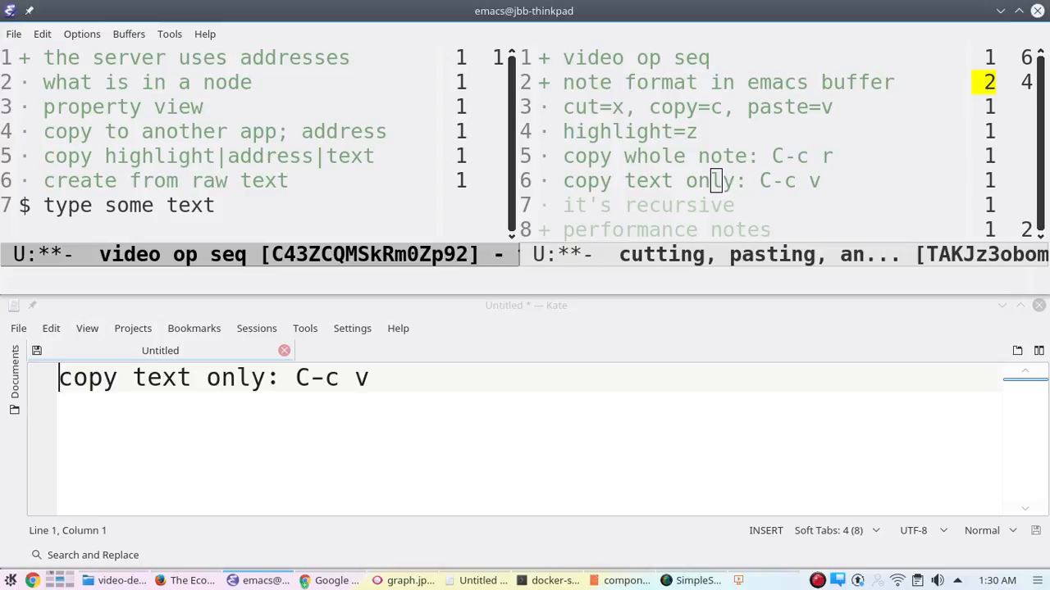
key("Return")
key("Escape")
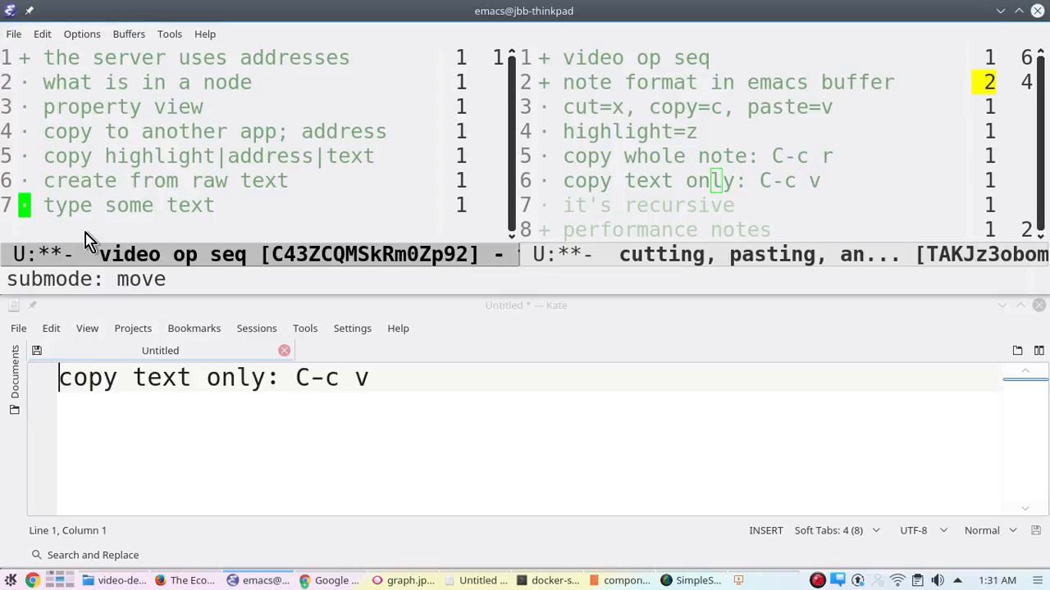
Cut the "type some text" node from the "video op seq" view and bring up the desktop overview
key("x")
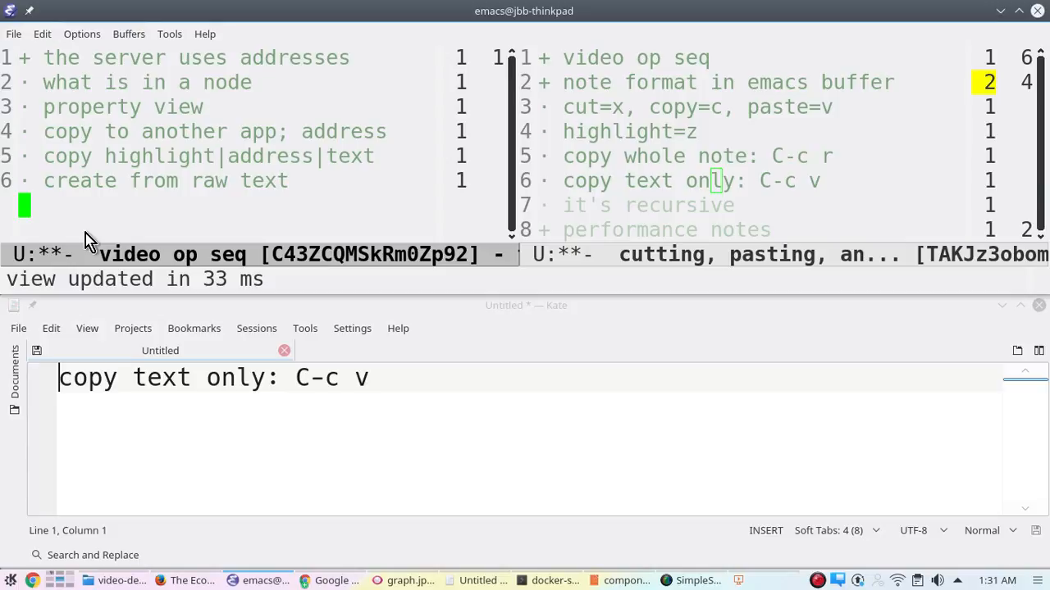
key("ctrl+F8")
key("Escape")
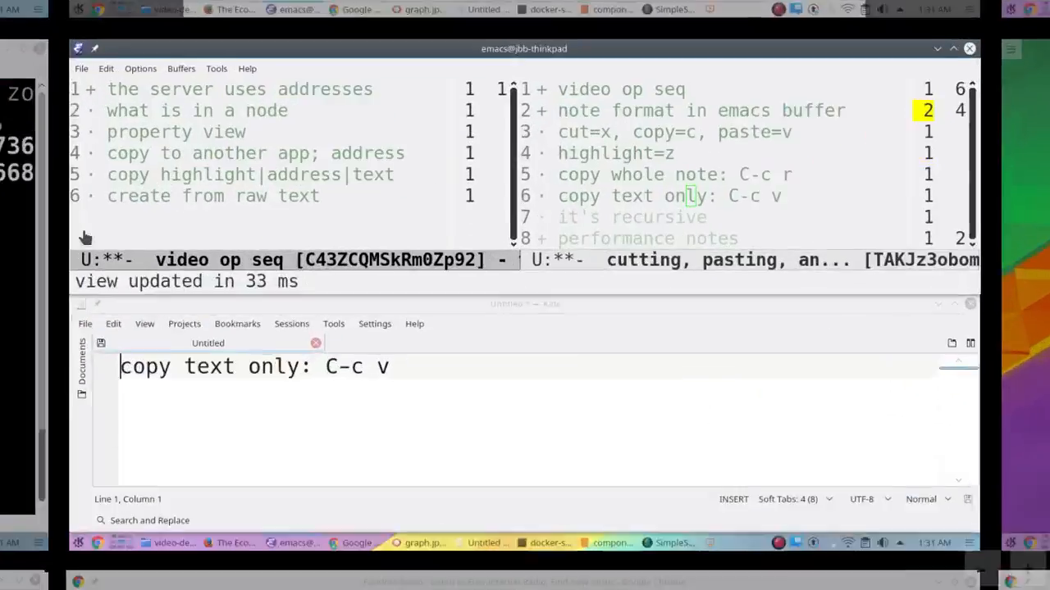